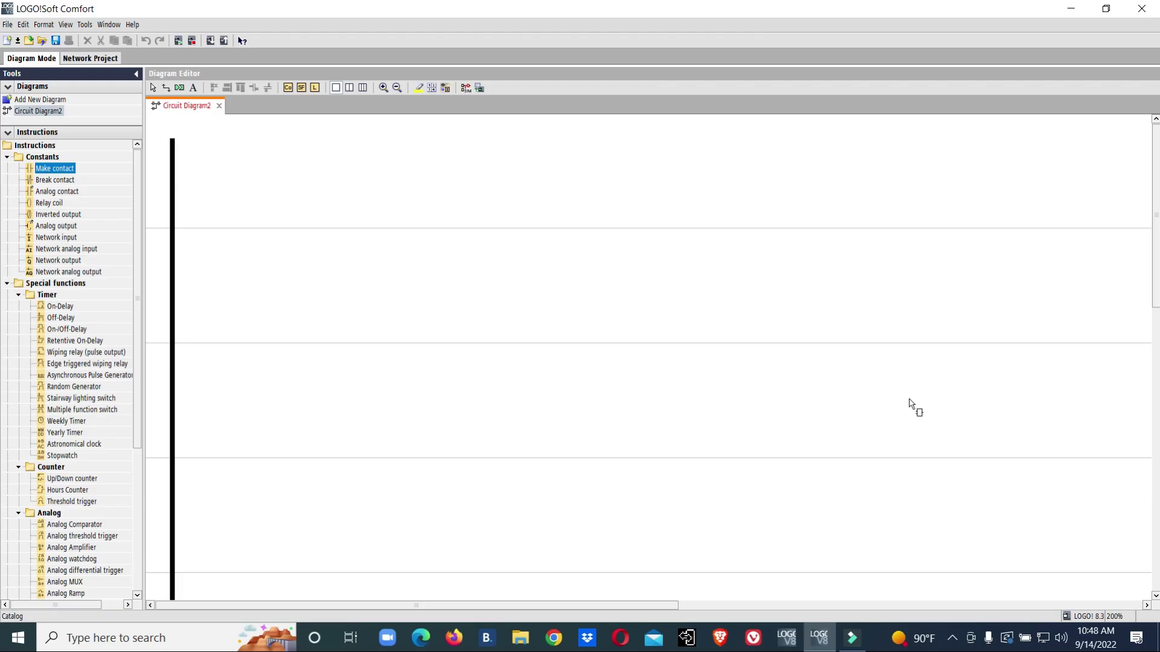
- Place an analog contact AI1 on the diagram
click(153, 86)
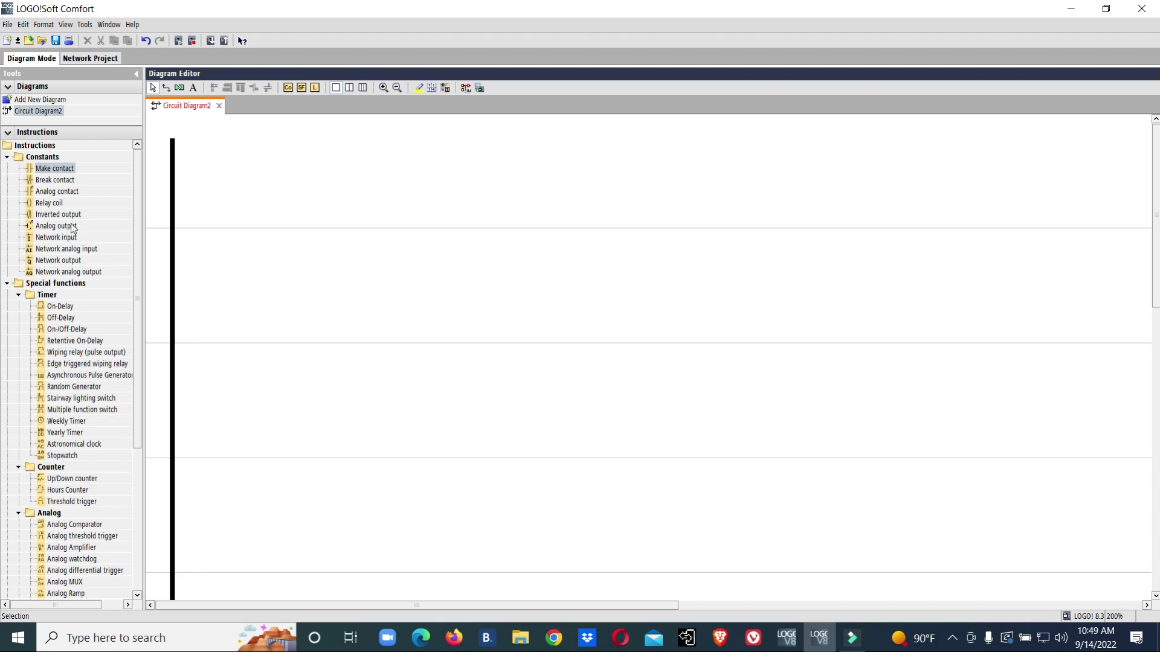
drag(59, 190, 312, 257)
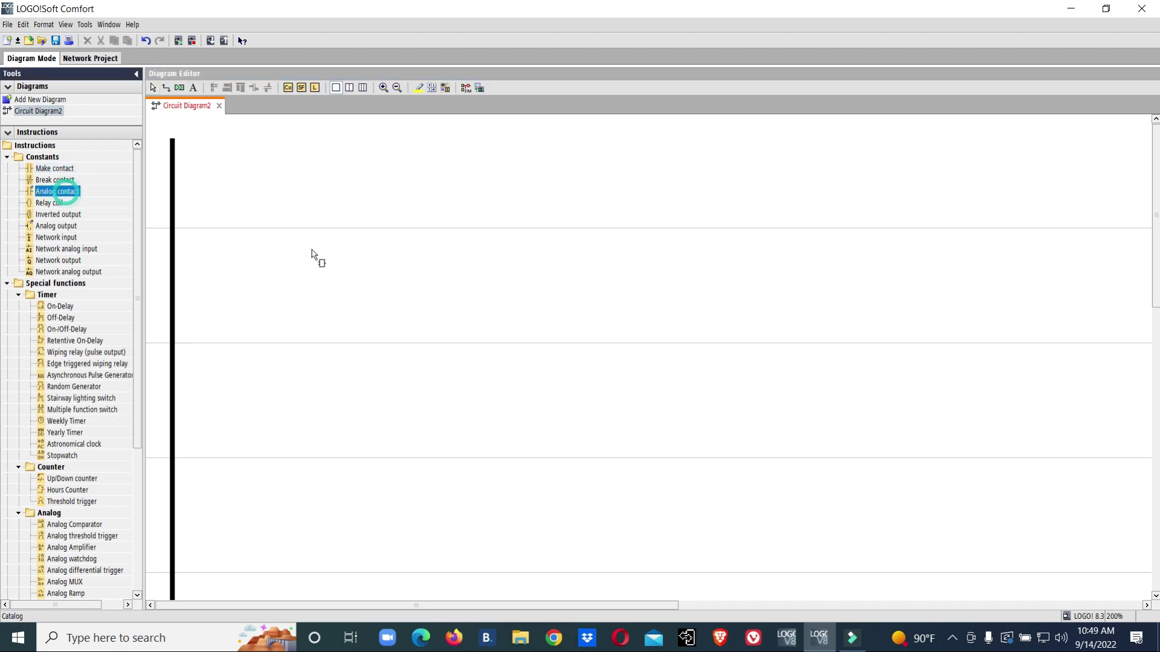
click(298, 226)
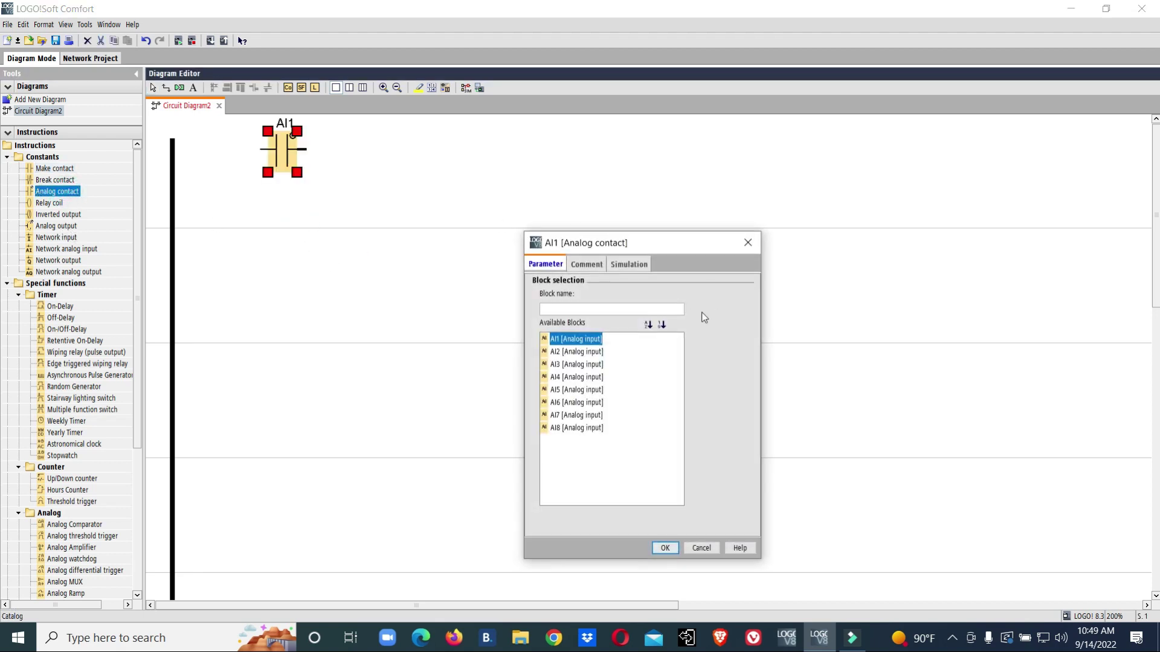
click(664, 548)
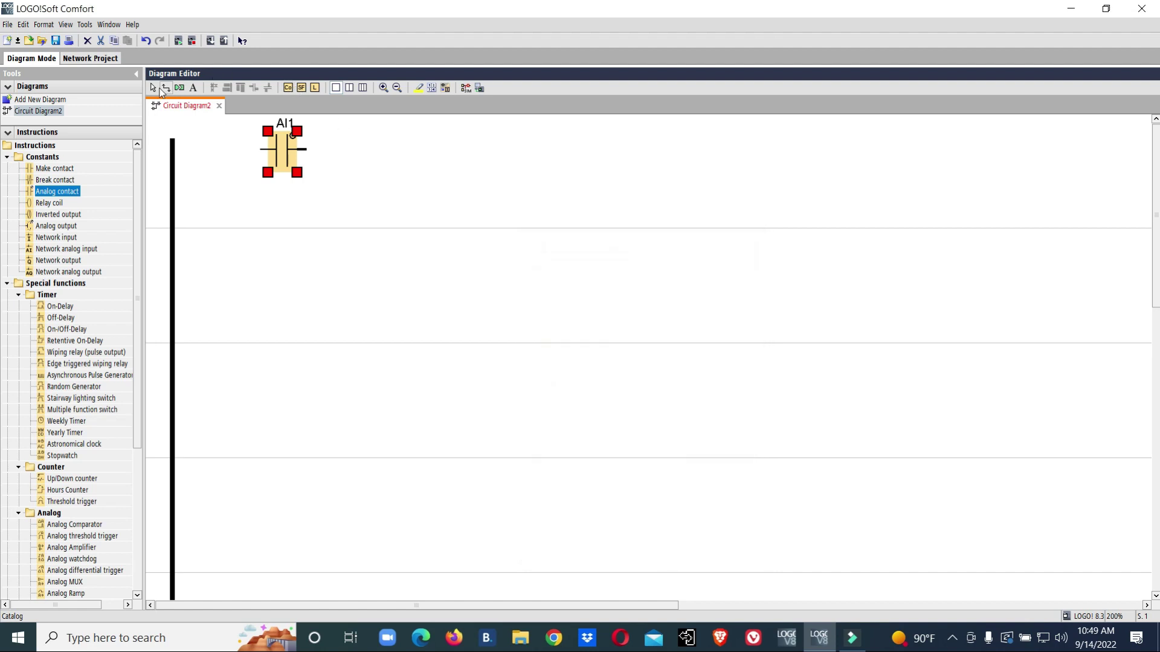
click(152, 87)
- Move AI1 to the second rung, comment it 'pt', and wire it to the power rail
drag(289, 155, 290, 269)
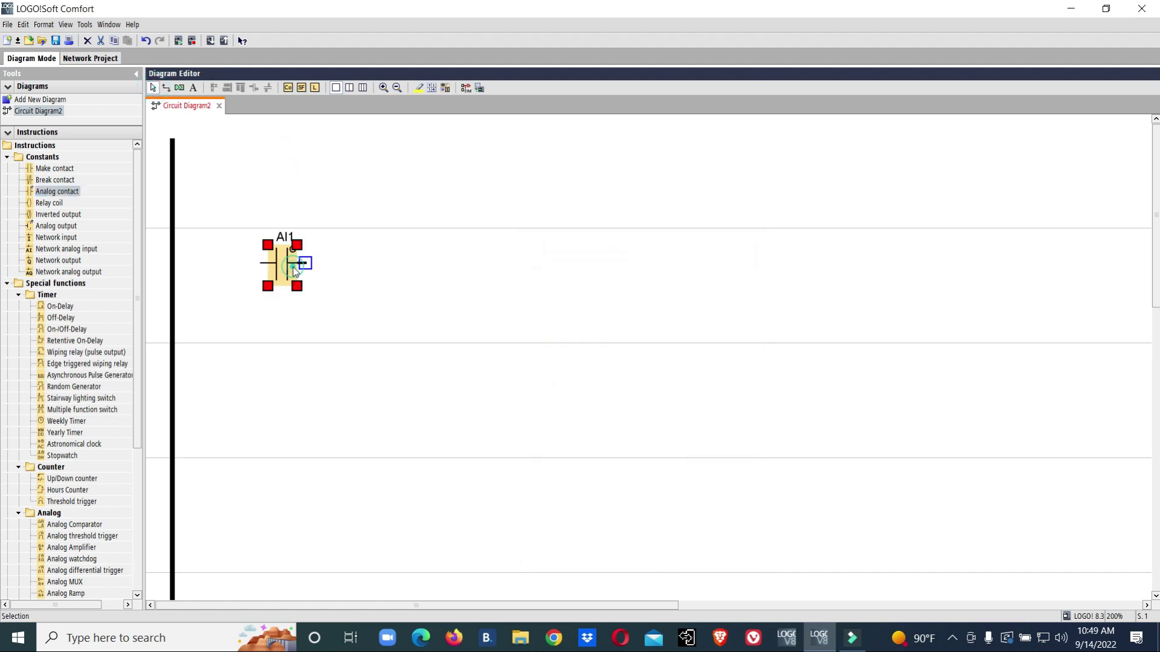
double_click(292, 265)
click(585, 265)
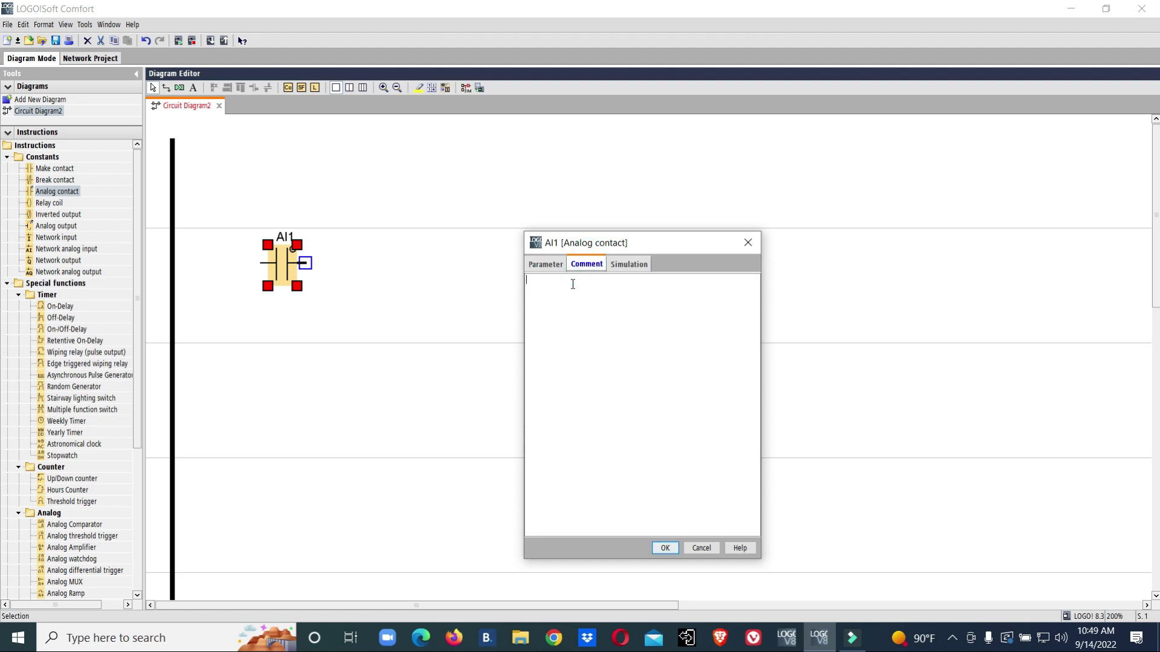
text(pt)
click(664, 547)
click(404, 284)
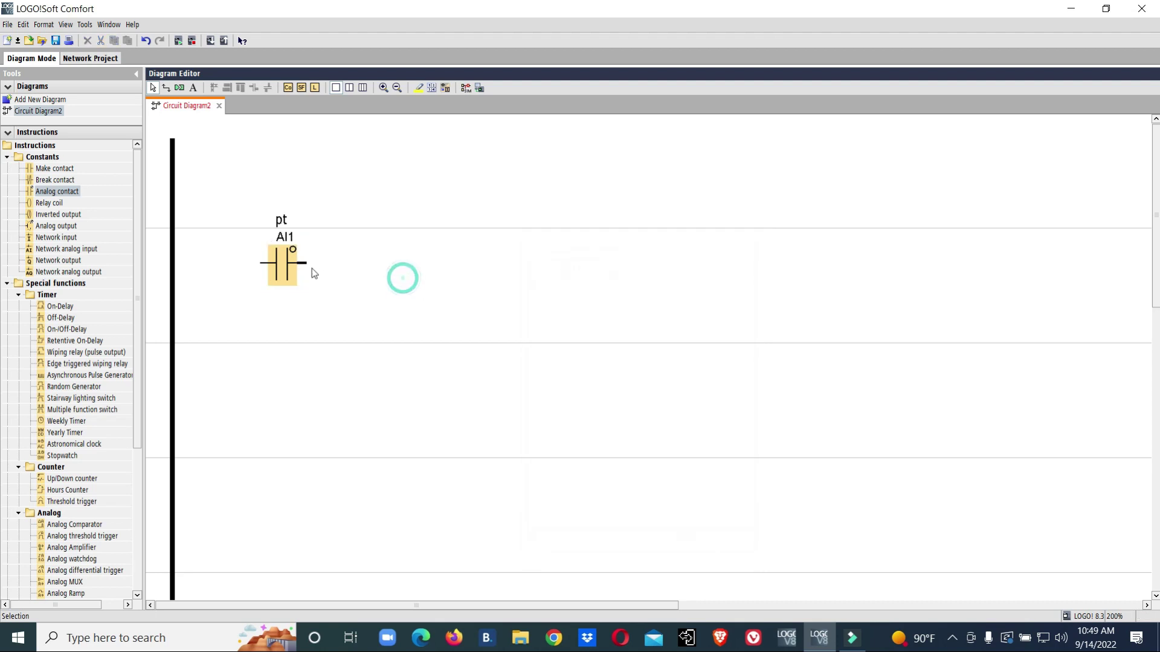
drag(261, 263, 173, 264)
scroll(55, 344, down, 3)
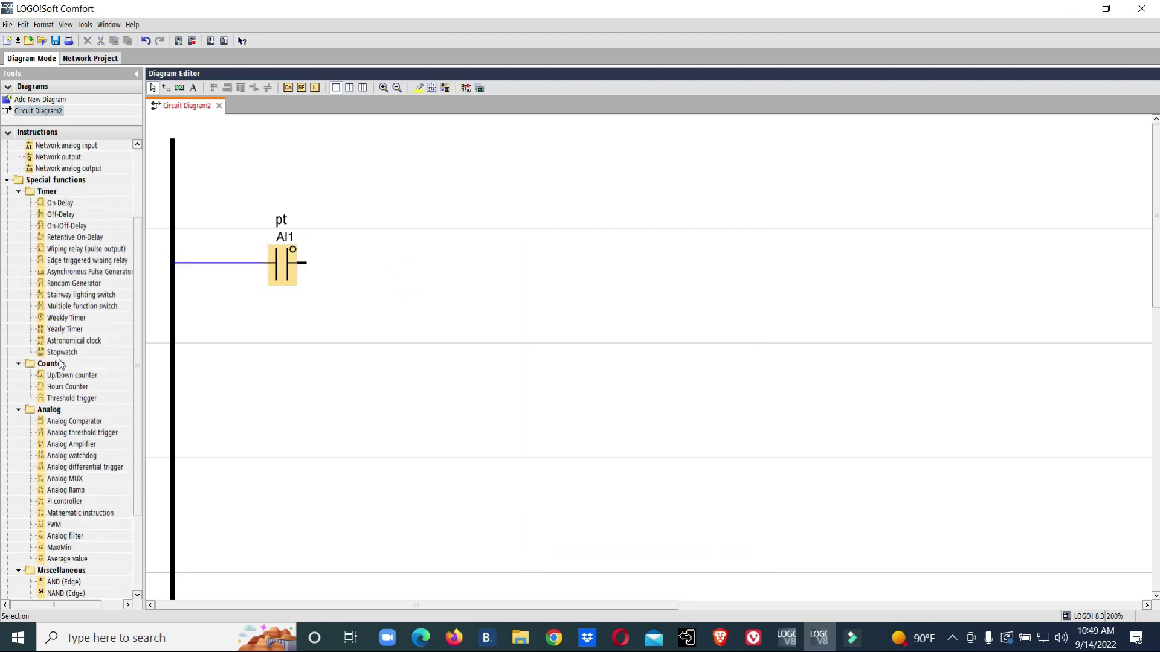
scroll(83, 435, down, 2)
- Place PI controller SF001 on the second rung, wire AI1 to its PV input, and open its settings
click(65, 432)
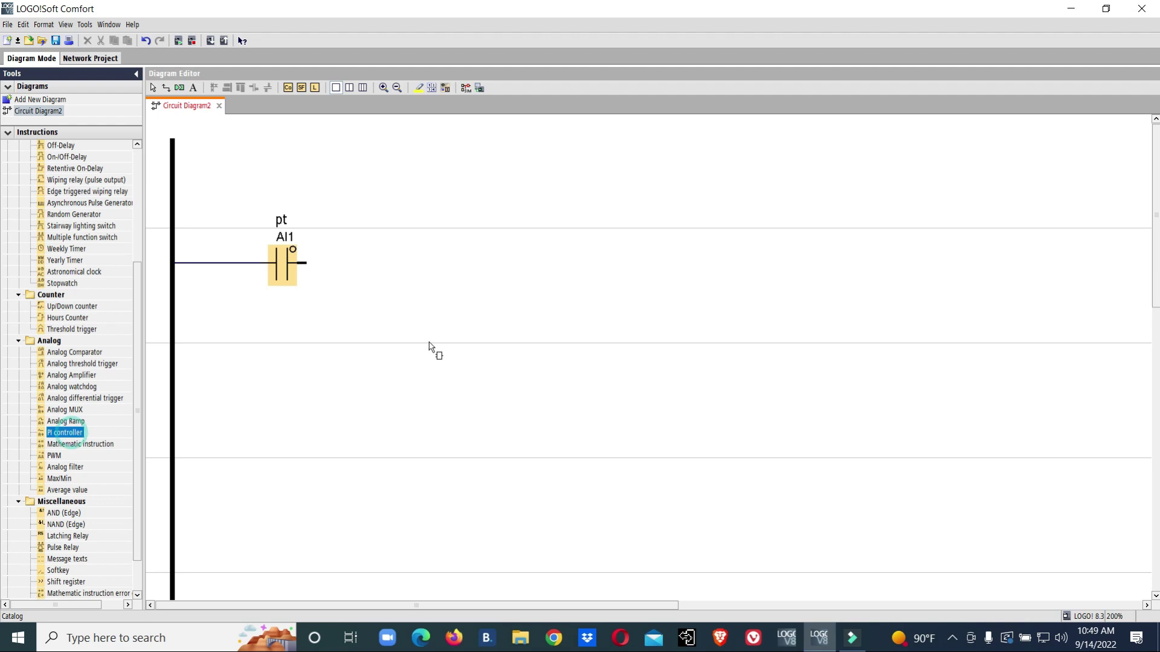
click(614, 271)
click(153, 88)
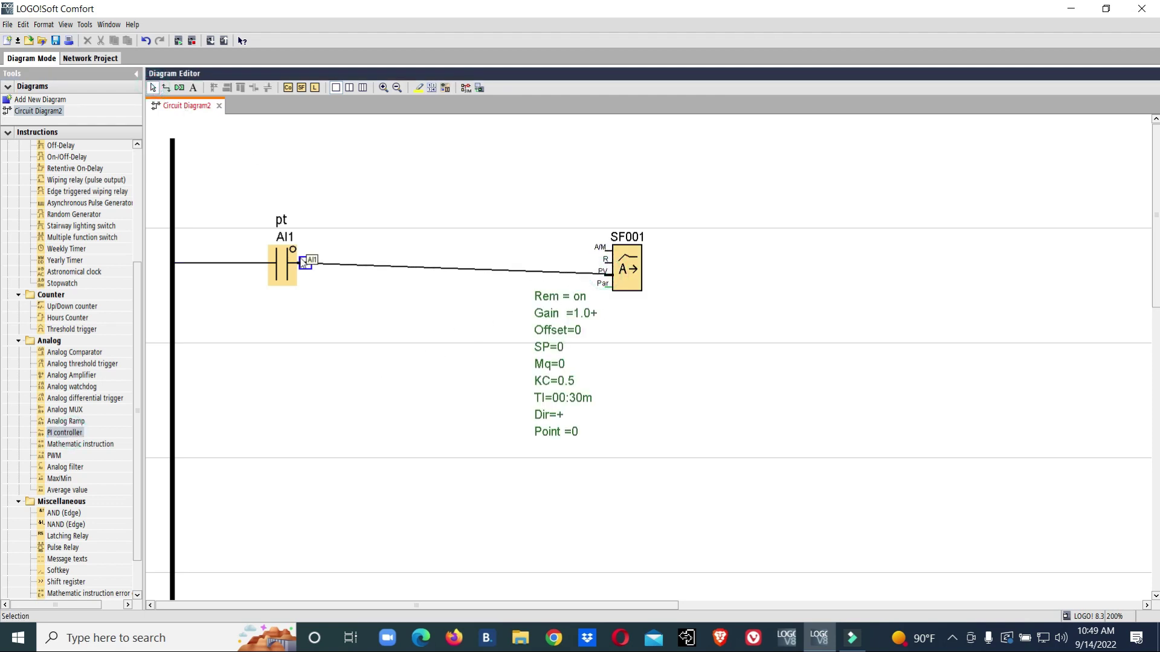
drag(605, 277, 301, 263)
double_click(627, 268)
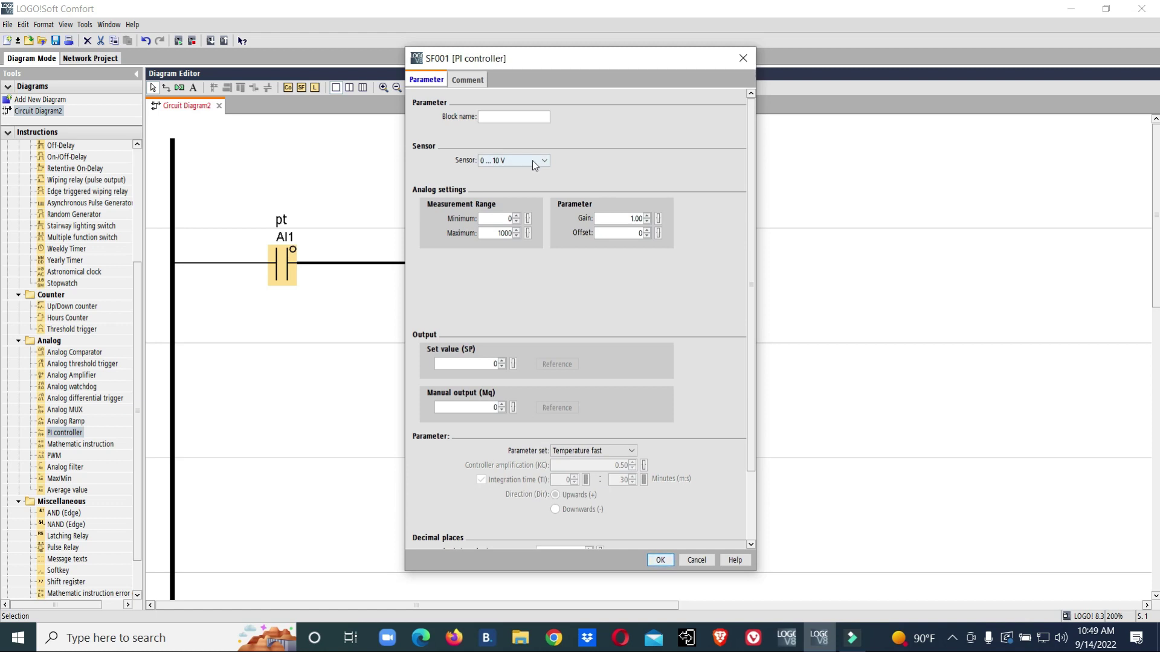
- Set SF001's set value to 400 and apply the Pressure 1 parameter set
double_click(504, 218)
click(491, 364)
text(400)
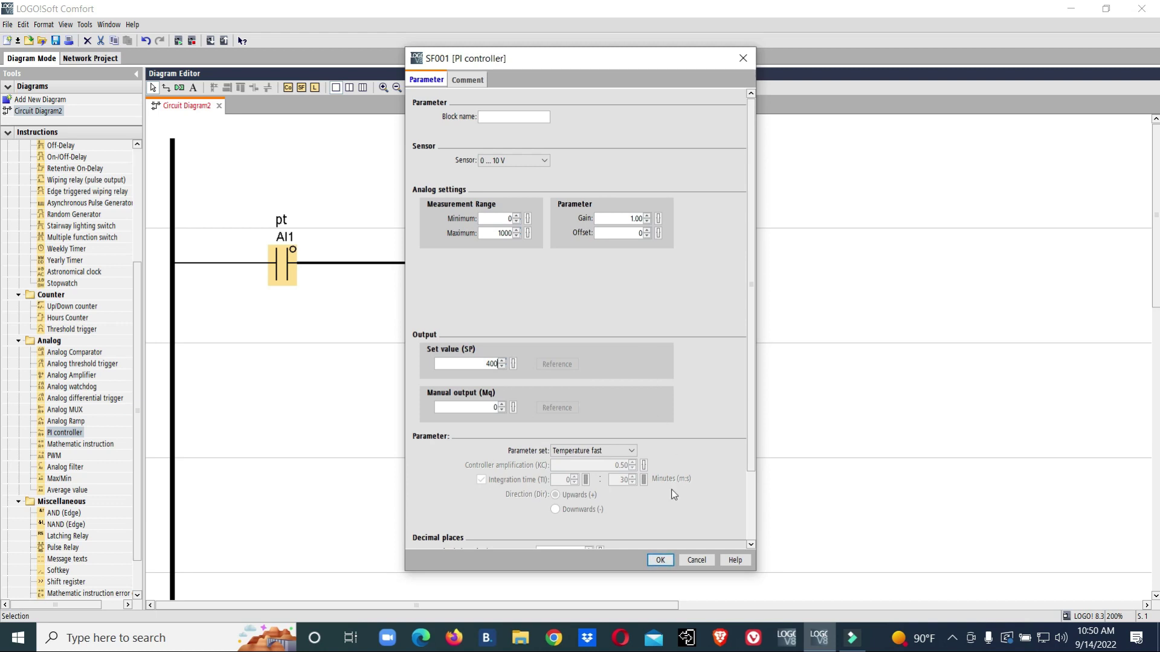
click(633, 453)
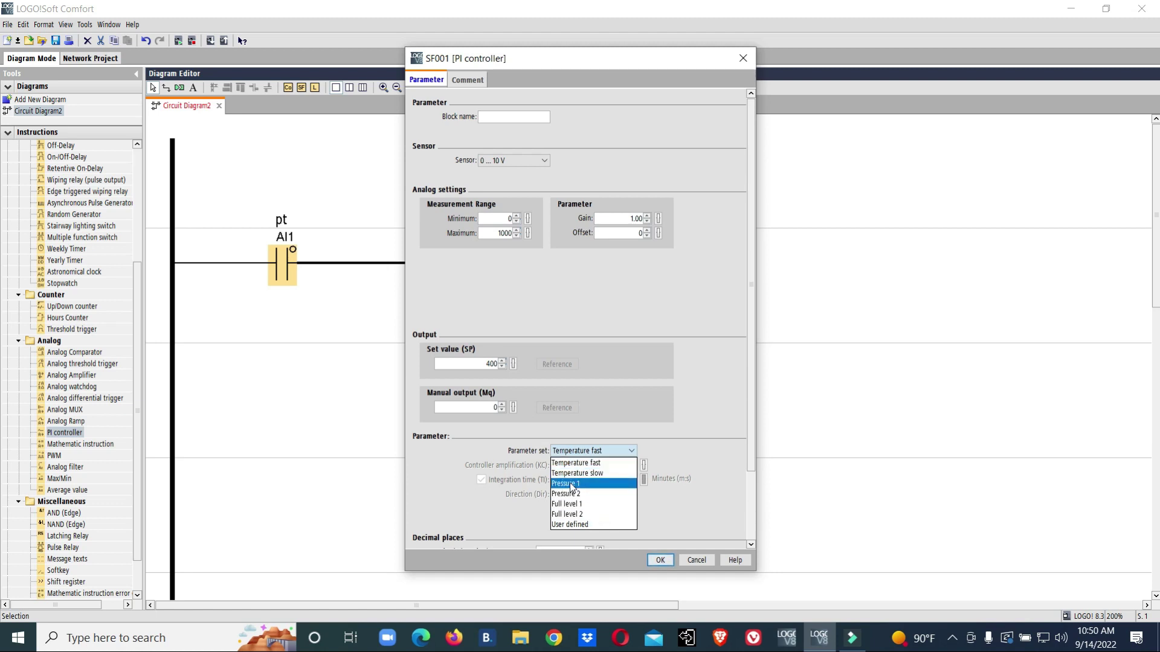
click(573, 483)
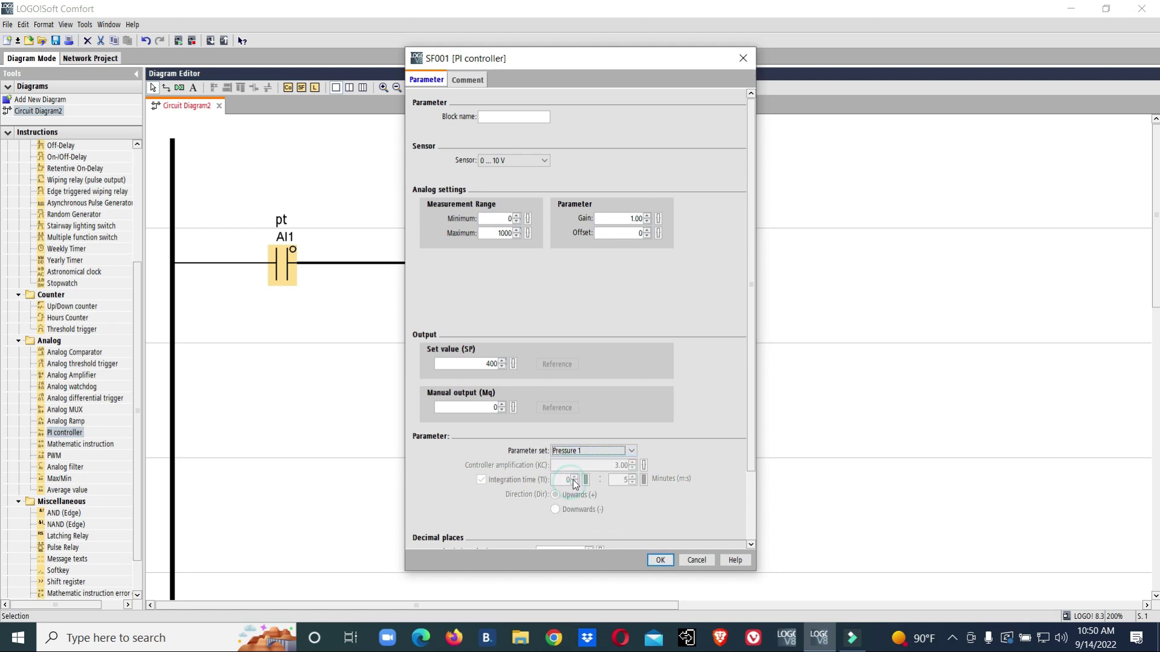
click(661, 561)
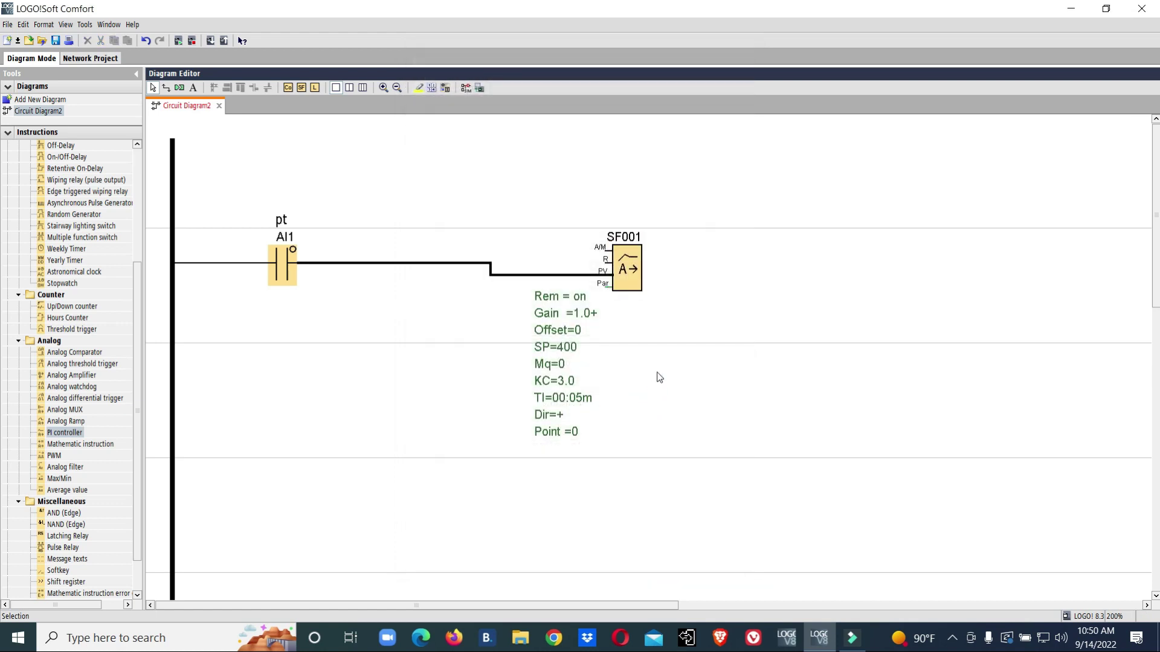
scroll(658, 377, down, 1)
scroll(653, 367, down, 1)
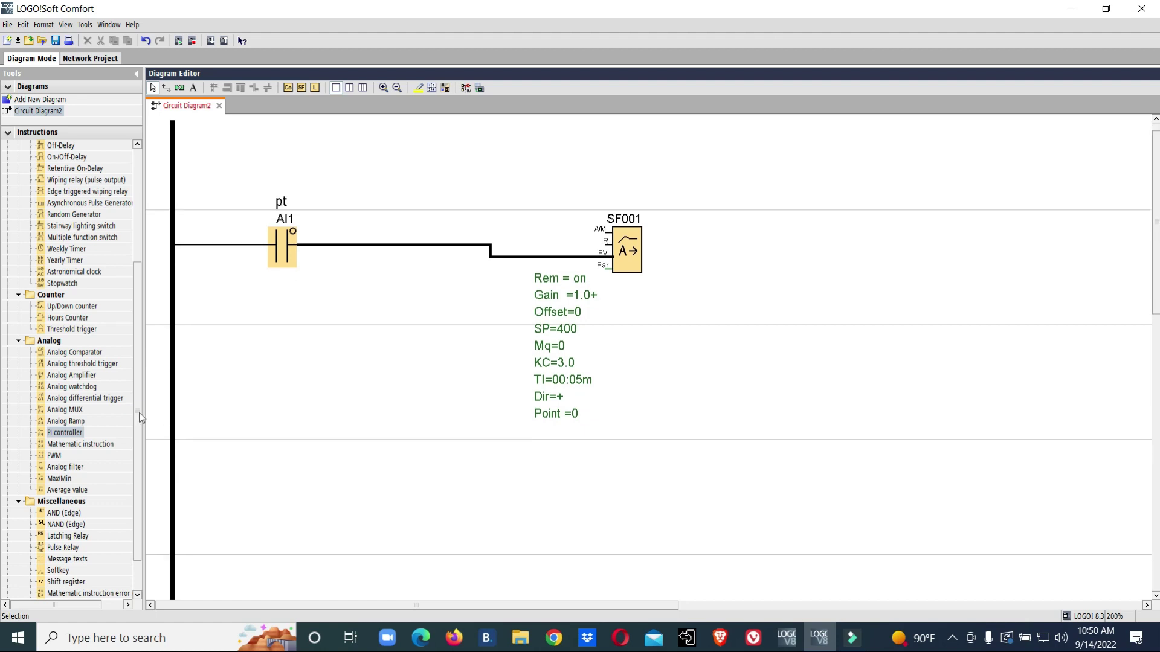
scroll(112, 265, up, 4)
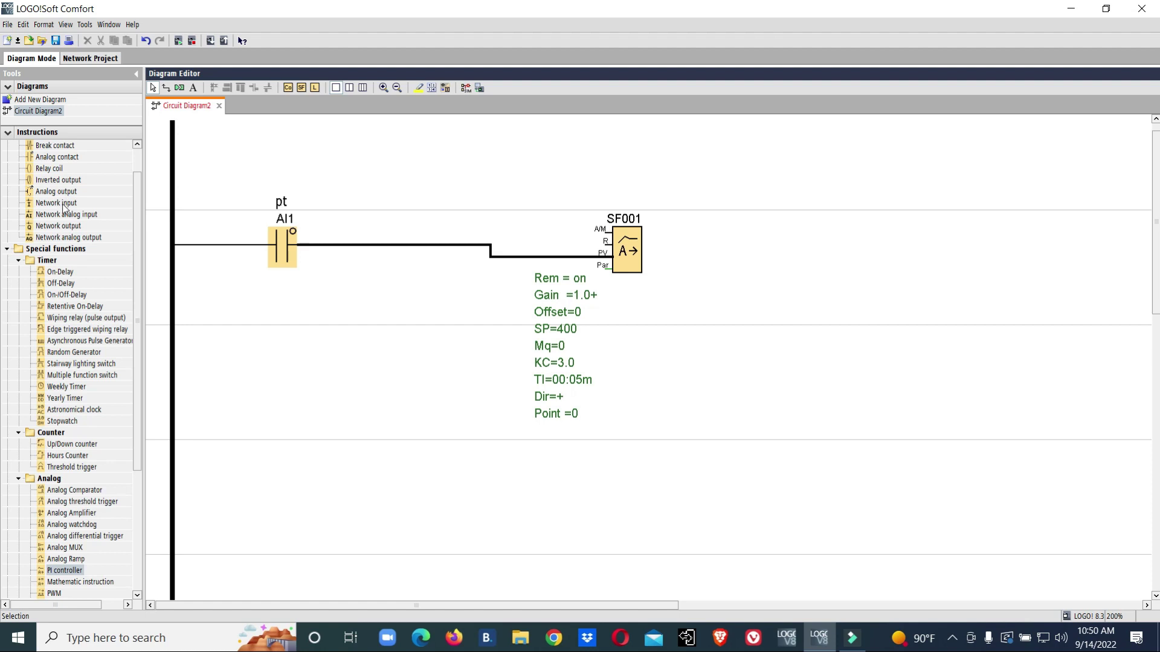
scroll(71, 216, up, 1)
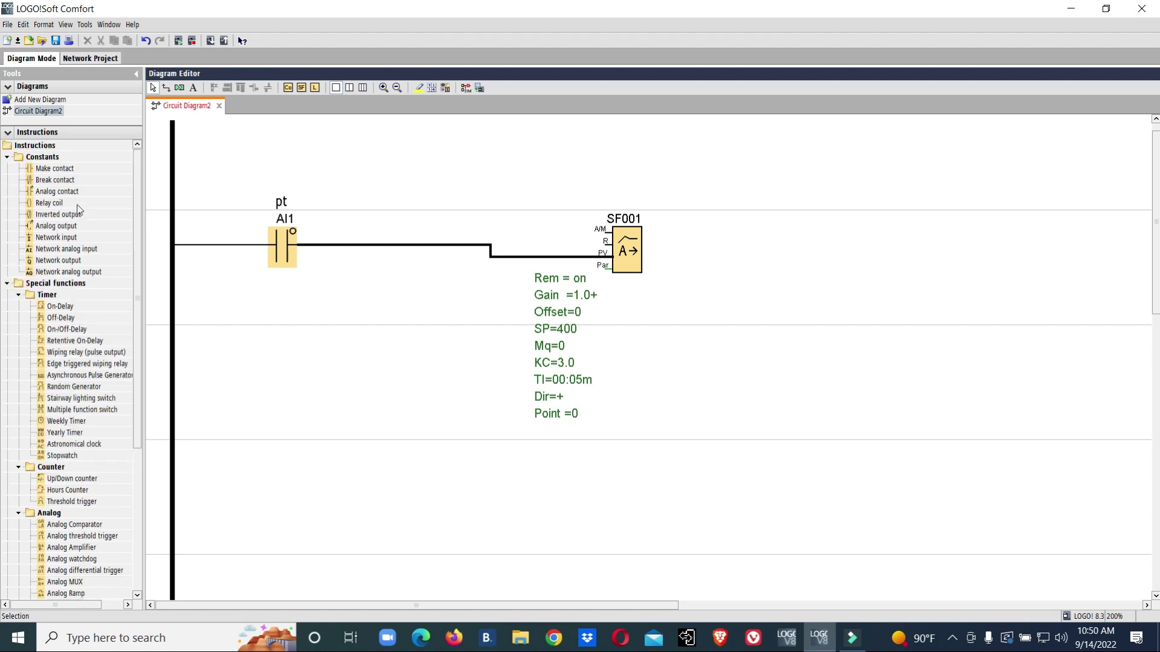
- Place an analog contact reading SF001 on the third rung, wired to the power rail
click(68, 192)
click(363, 446)
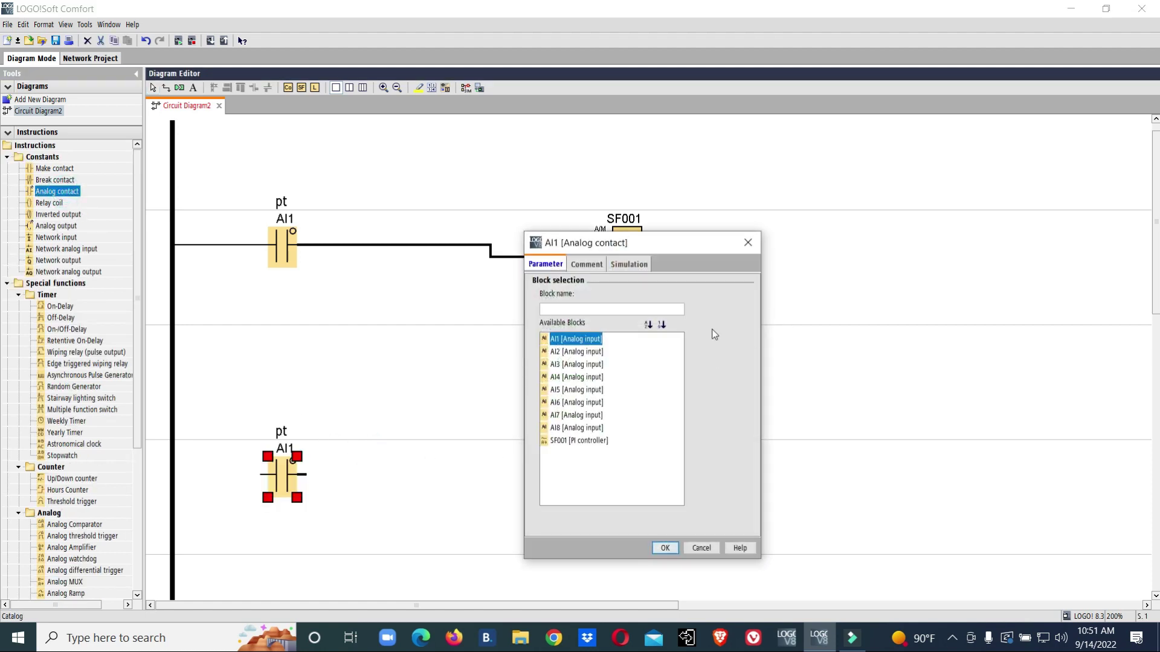
click(584, 440)
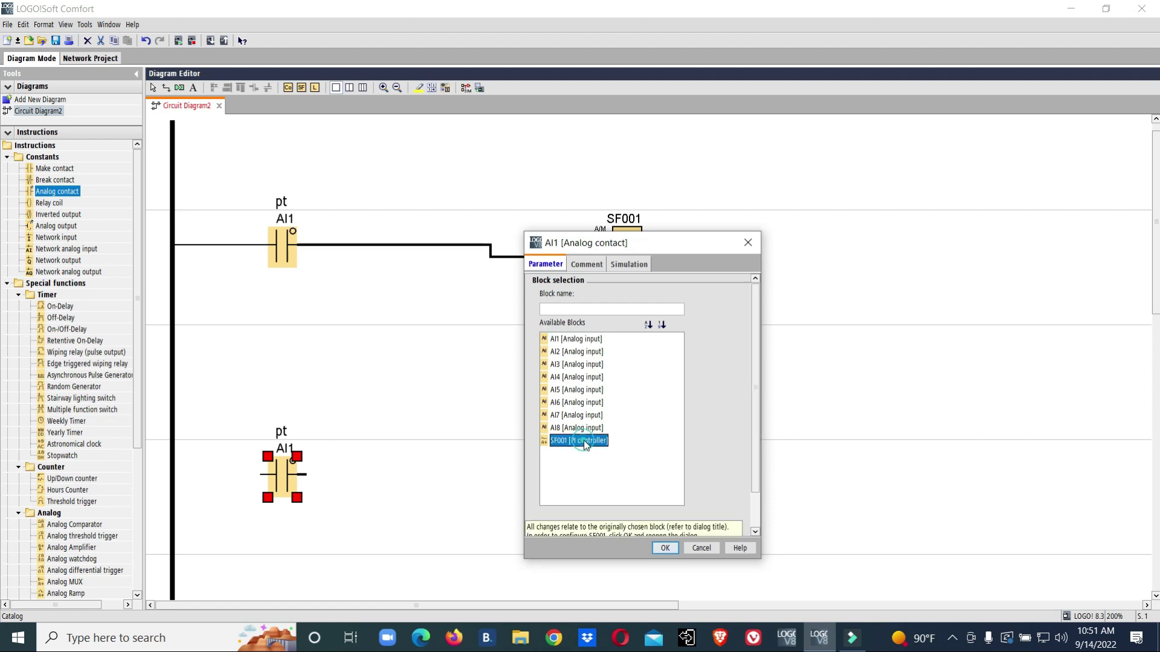
click(664, 548)
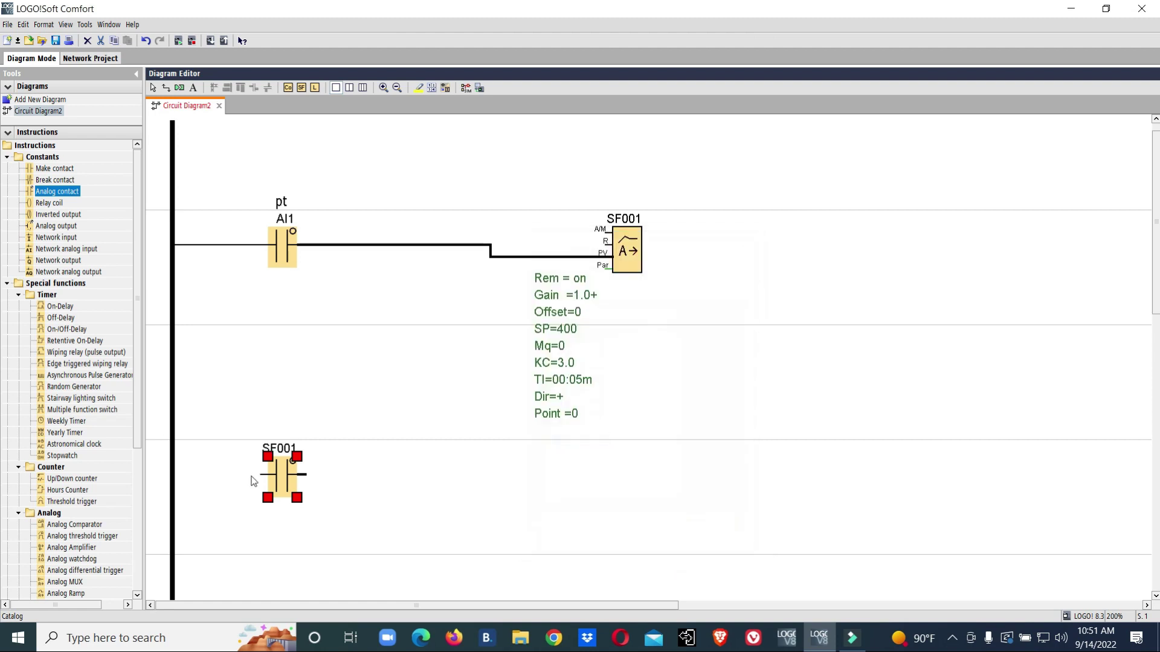
drag(244, 477, 173, 475)
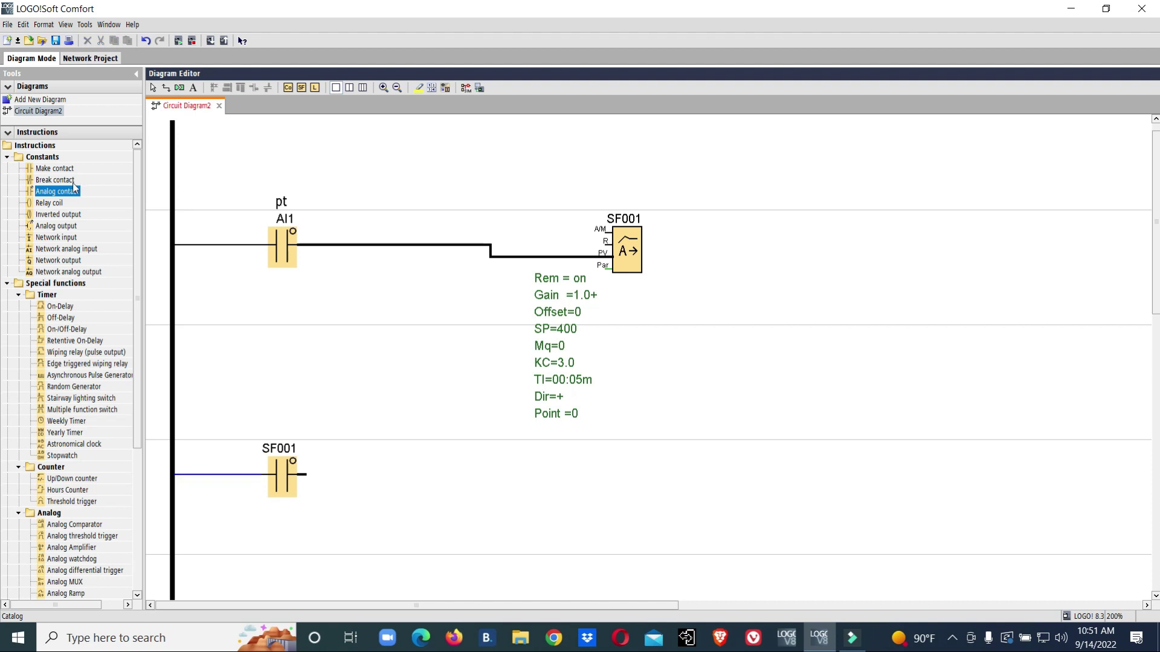
- Add analog output AQ1 after the SF001 contact, then pick a make contact
click(56, 225)
click(512, 476)
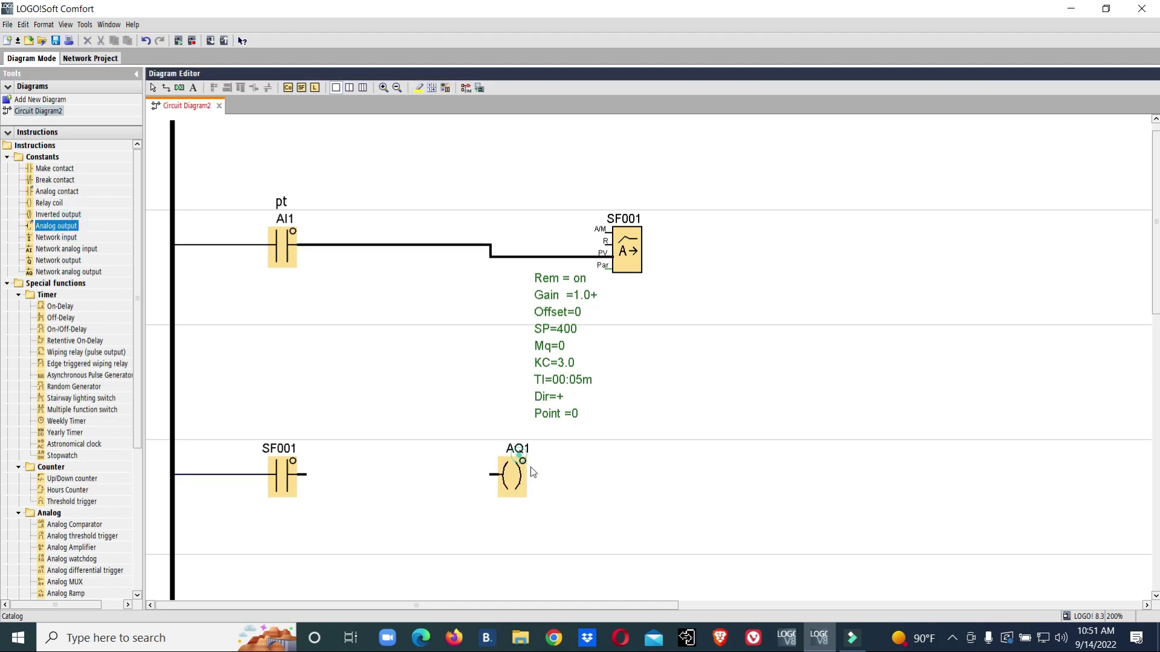
drag(494, 475, 305, 474)
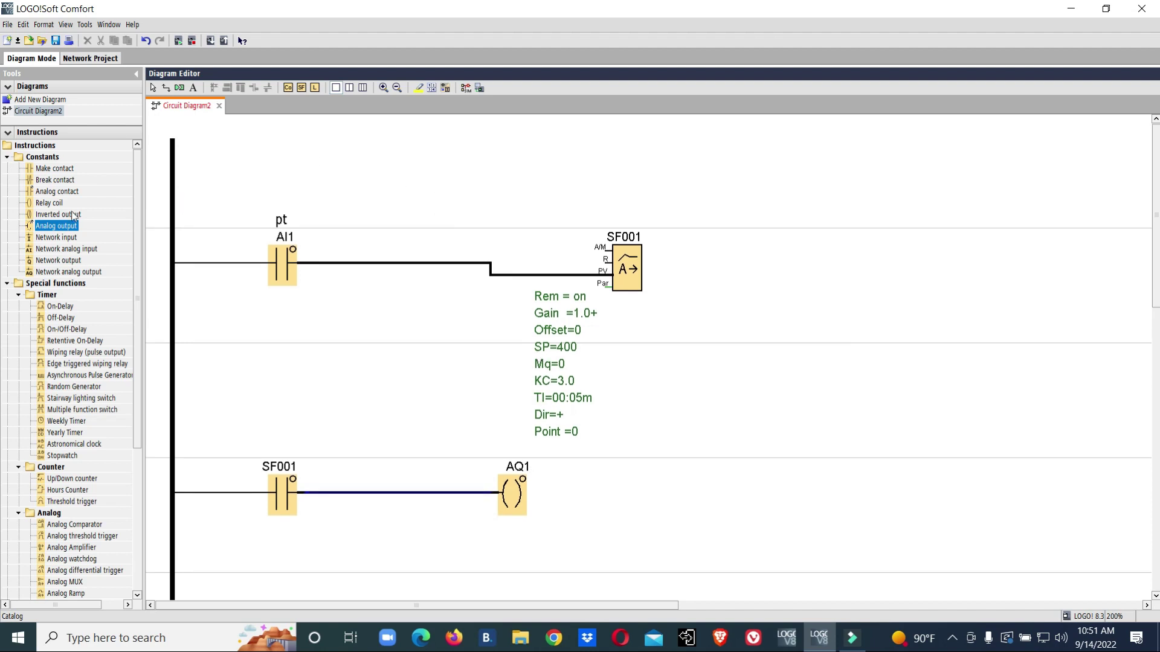
click(55, 168)
- Place contact I1 on the top rung with the comment 'on/off'
double_click(288, 152)
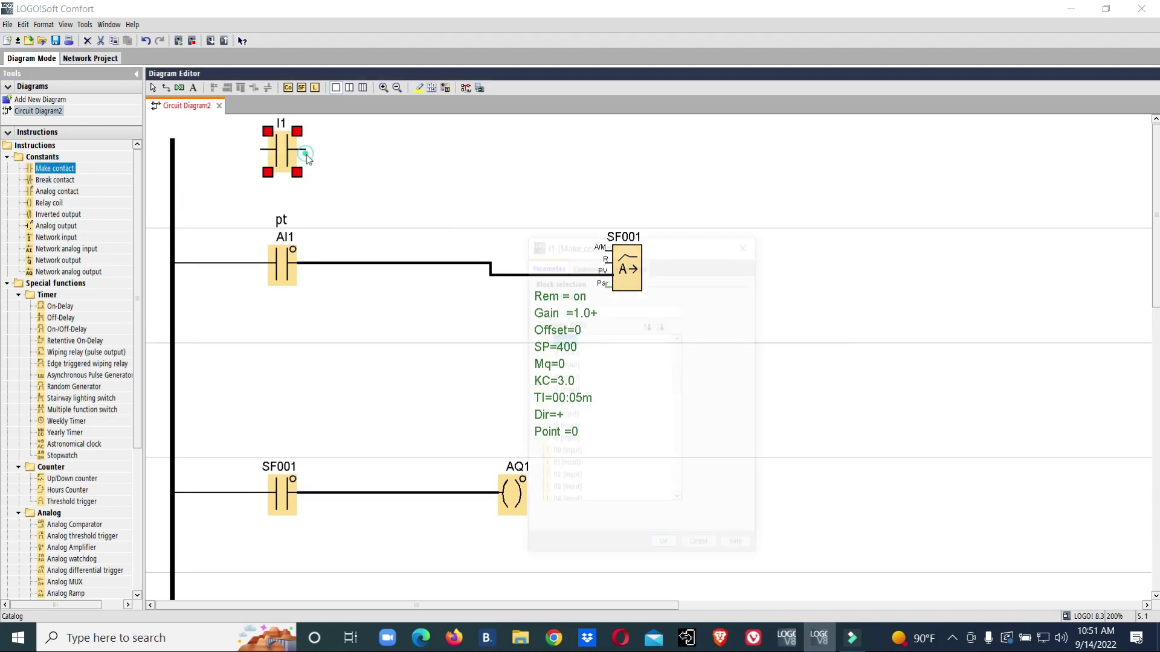
click(666, 549)
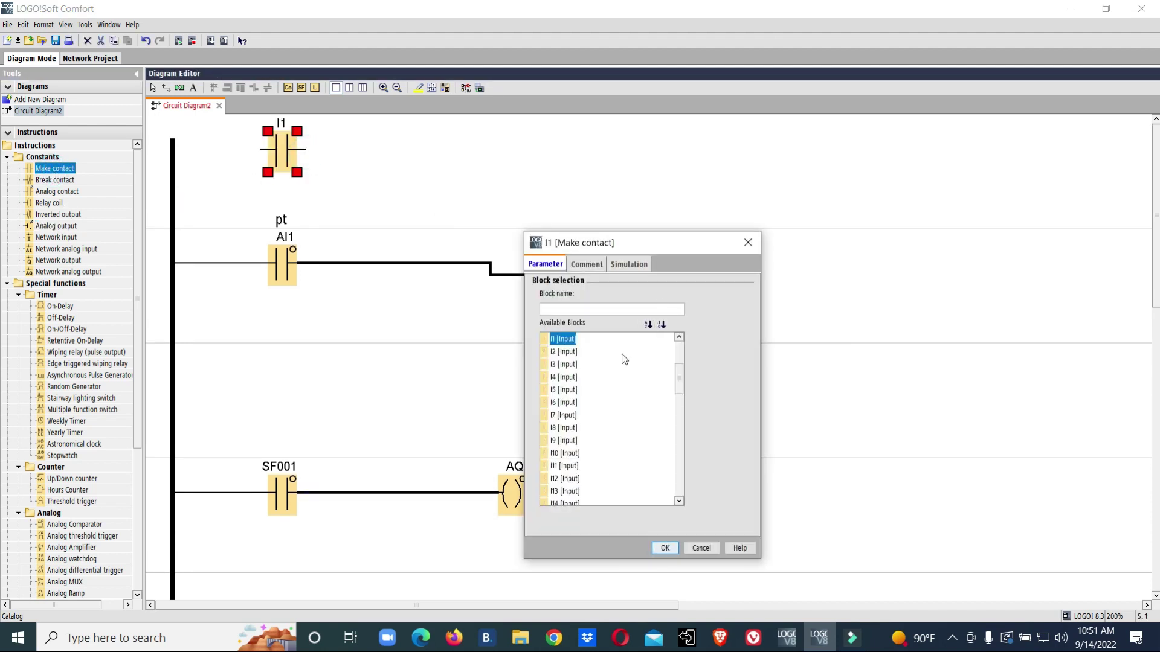
click(586, 265)
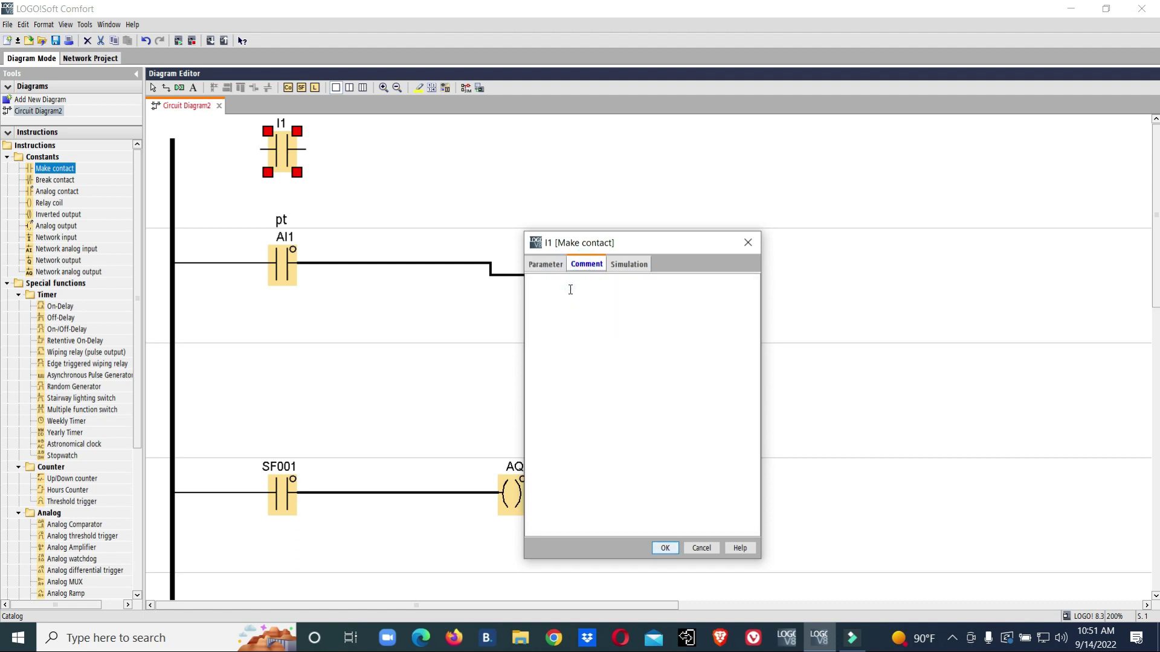
text(on/oof)
key(BackSpace)
key(BackSpace)
text(ff)
click(662, 548)
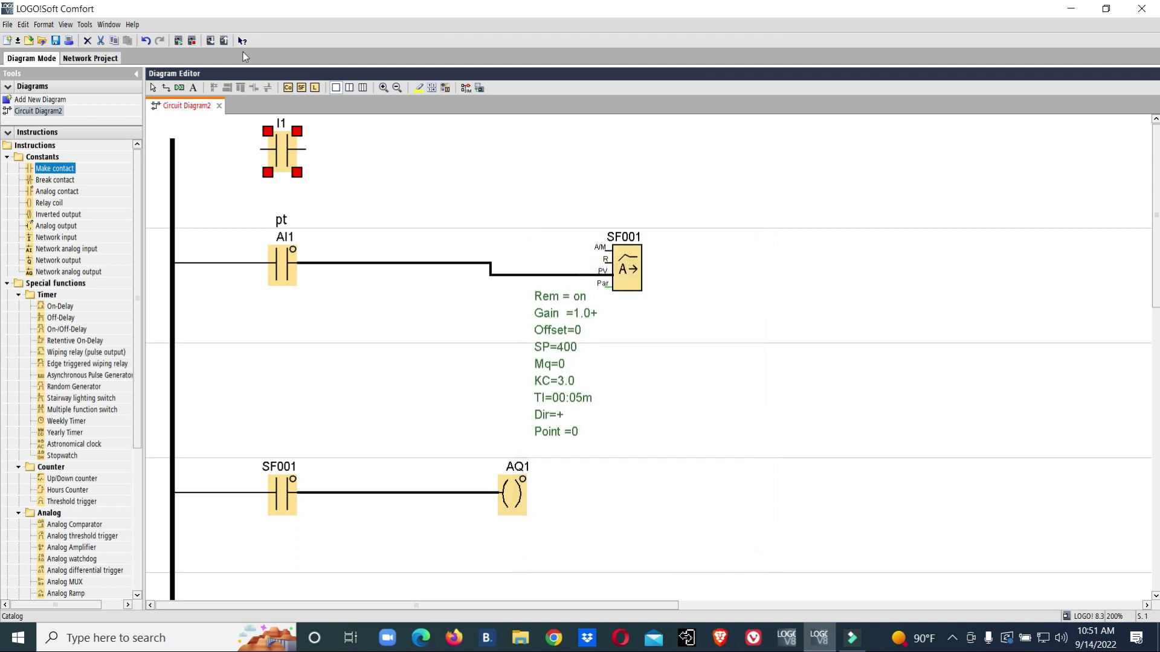
- Reopen I1's properties to verify the on/off comment
click(152, 87)
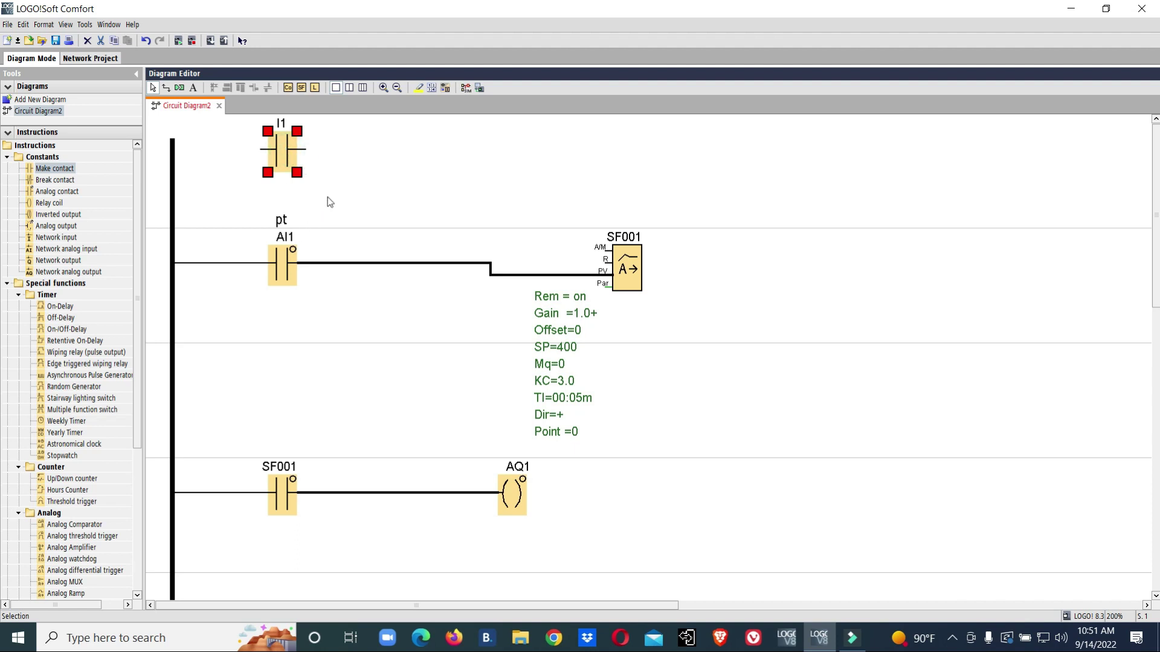
click(427, 189)
click(299, 159)
double_click(299, 166)
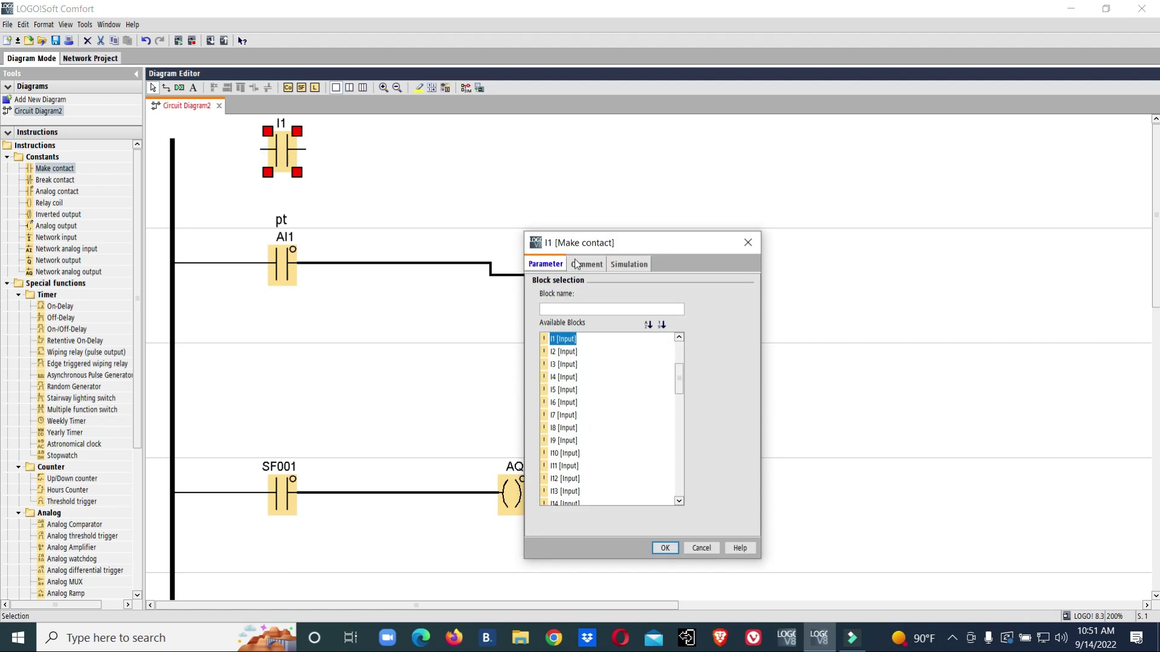
click(586, 263)
text(on/off)
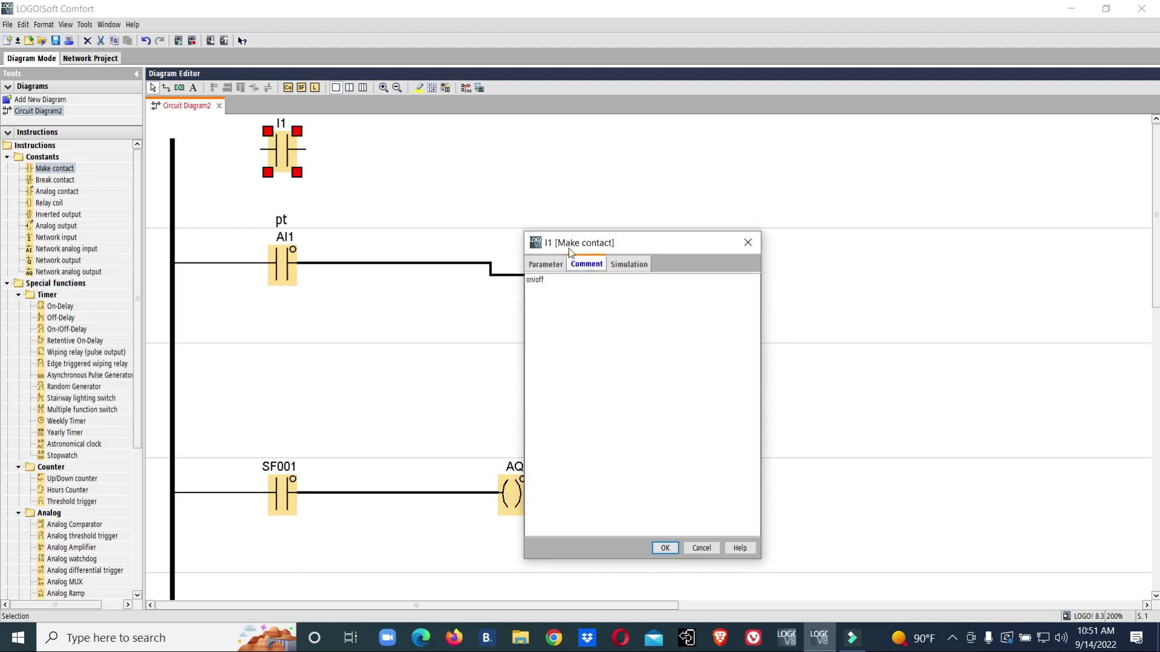
click(553, 263)
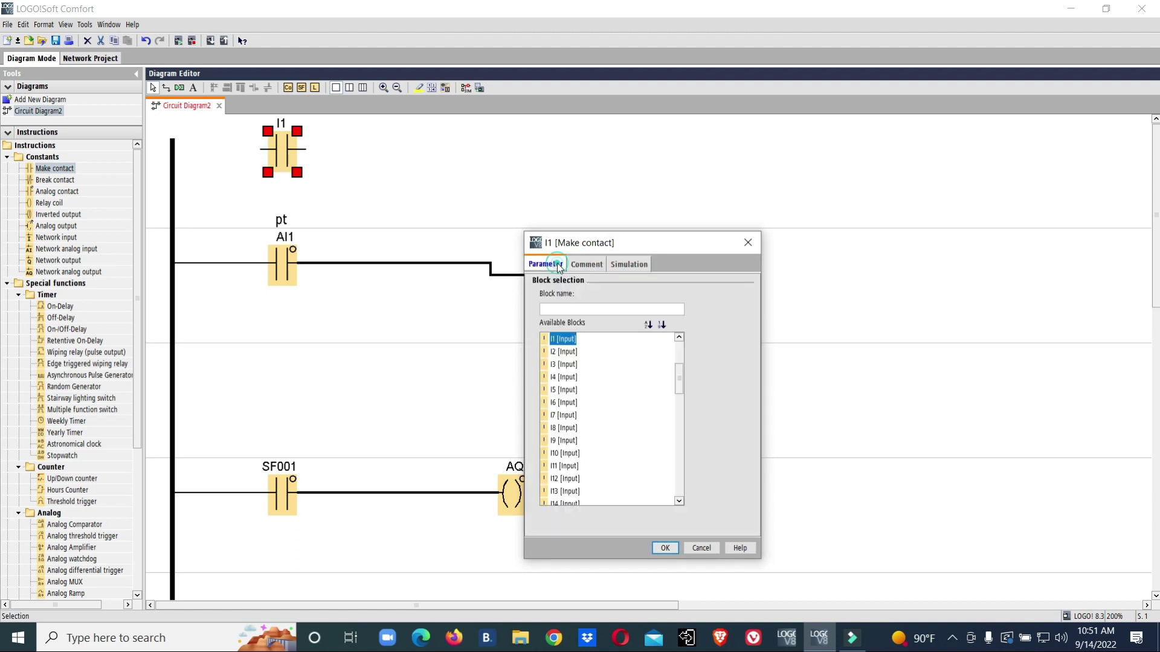
click(664, 547)
click(287, 180)
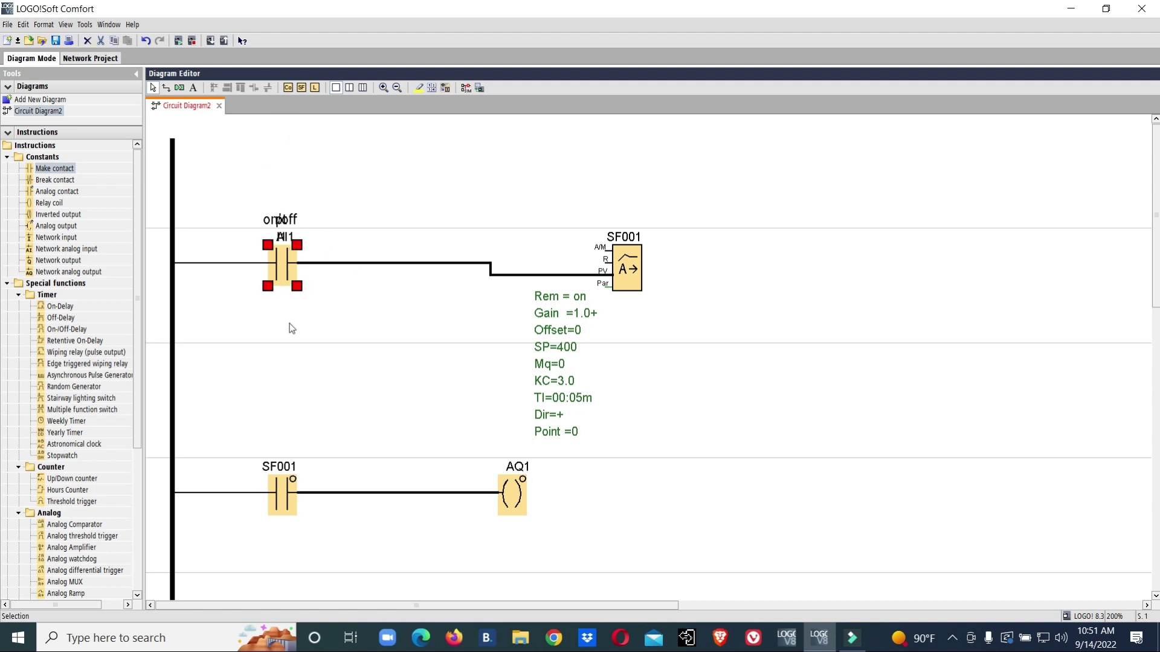
- Move I1 above SF001, wiring it to SF001's A/M input and the left rail
mouse_move(287, 181)
mouse_down()
mouse_move(401, 295)
mouse_move(512, 152)
mouse_up()
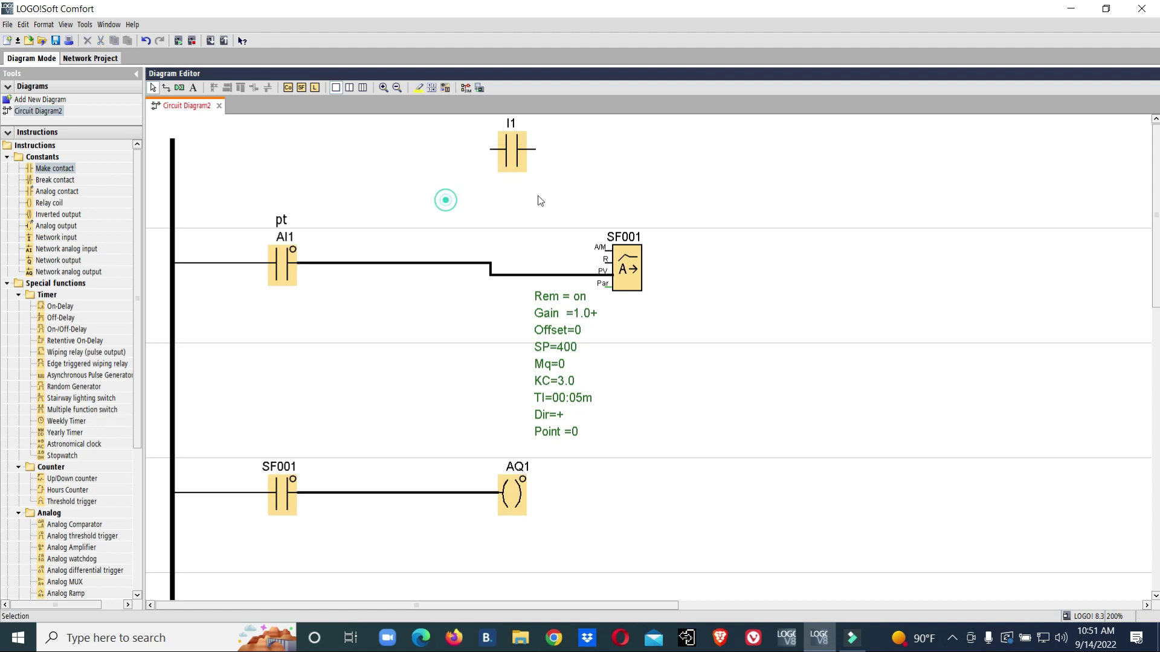
drag(533, 149, 605, 255)
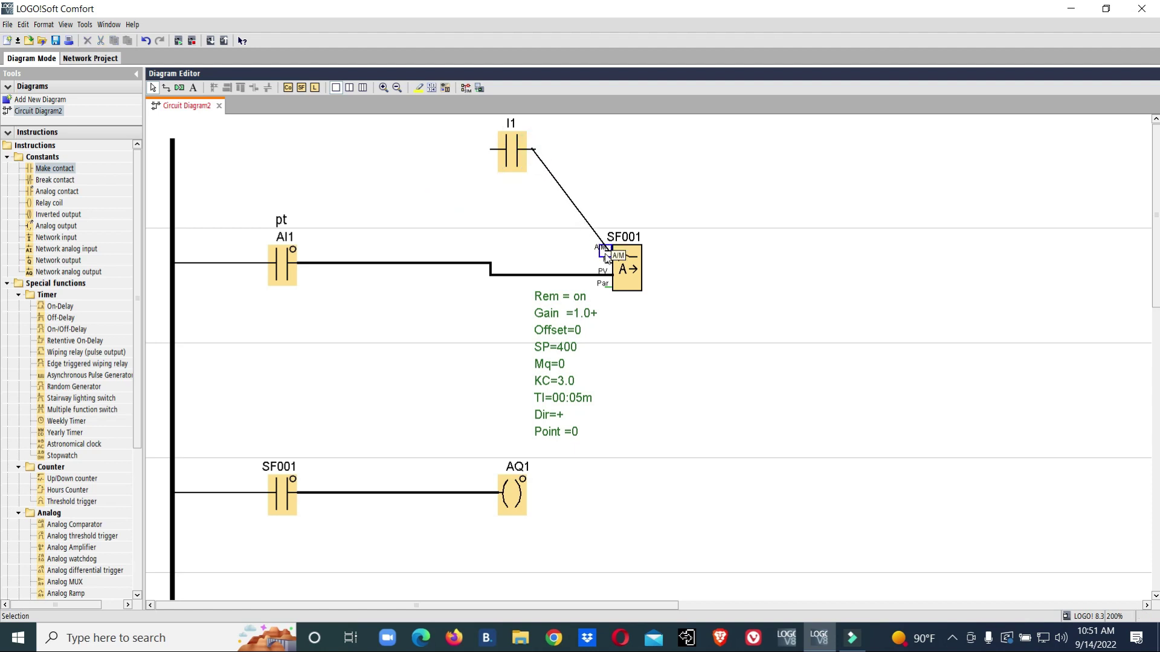
drag(491, 150, 181, 169)
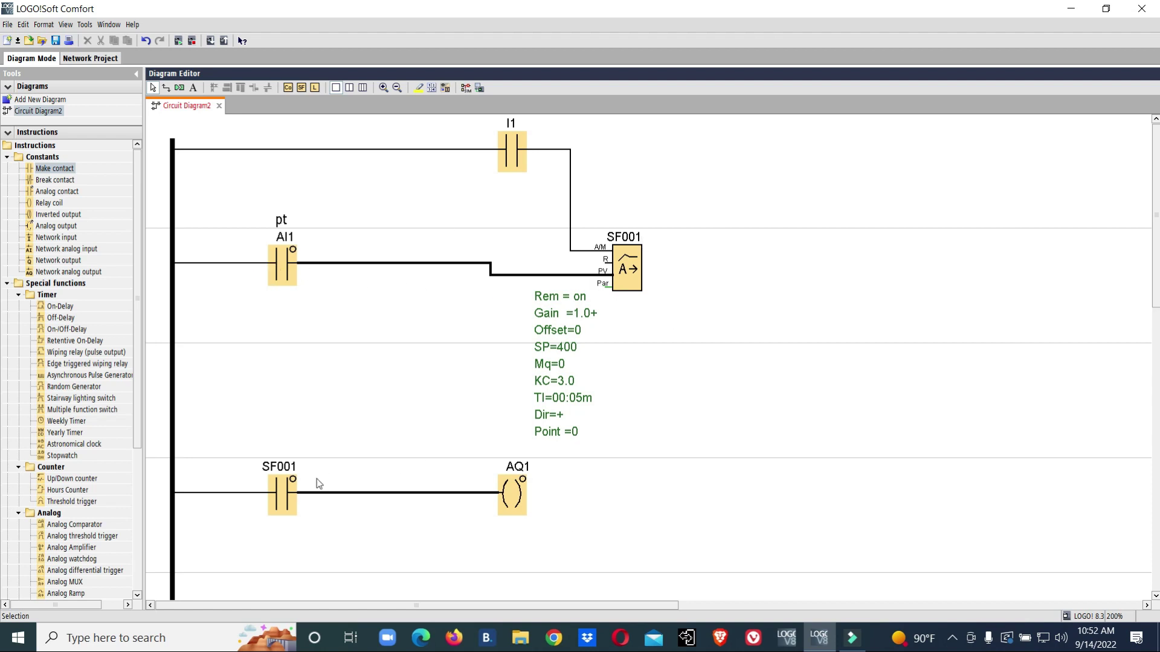
scroll(656, 420, down, 1)
scroll(659, 420, down, 1)
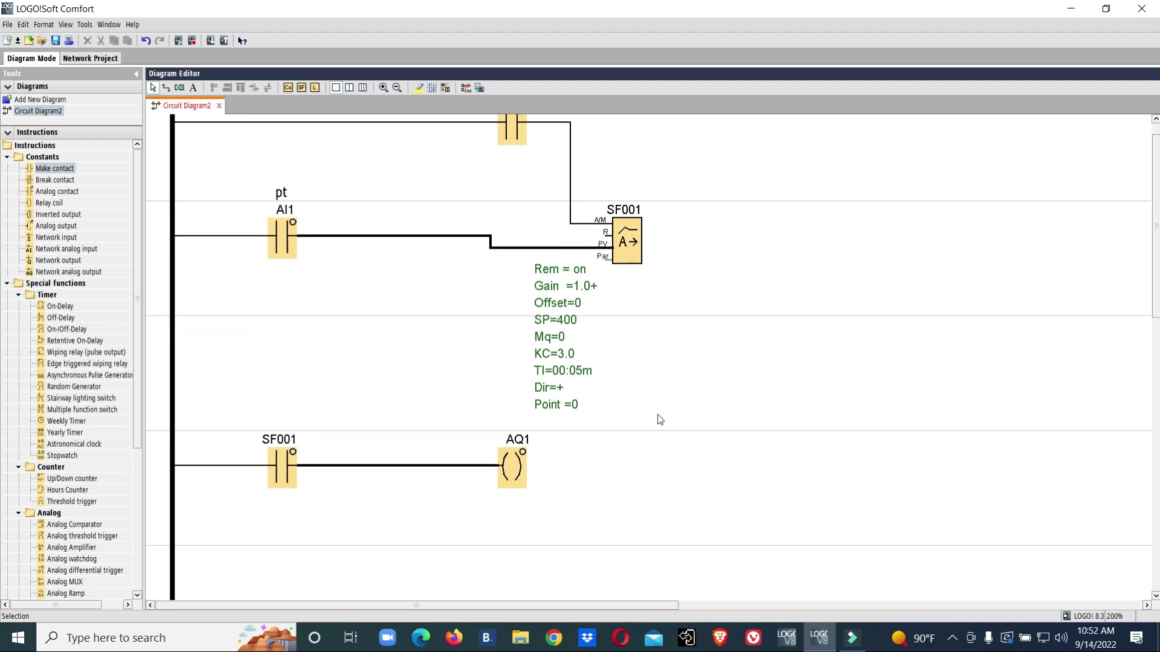
scroll(659, 417, up, 1)
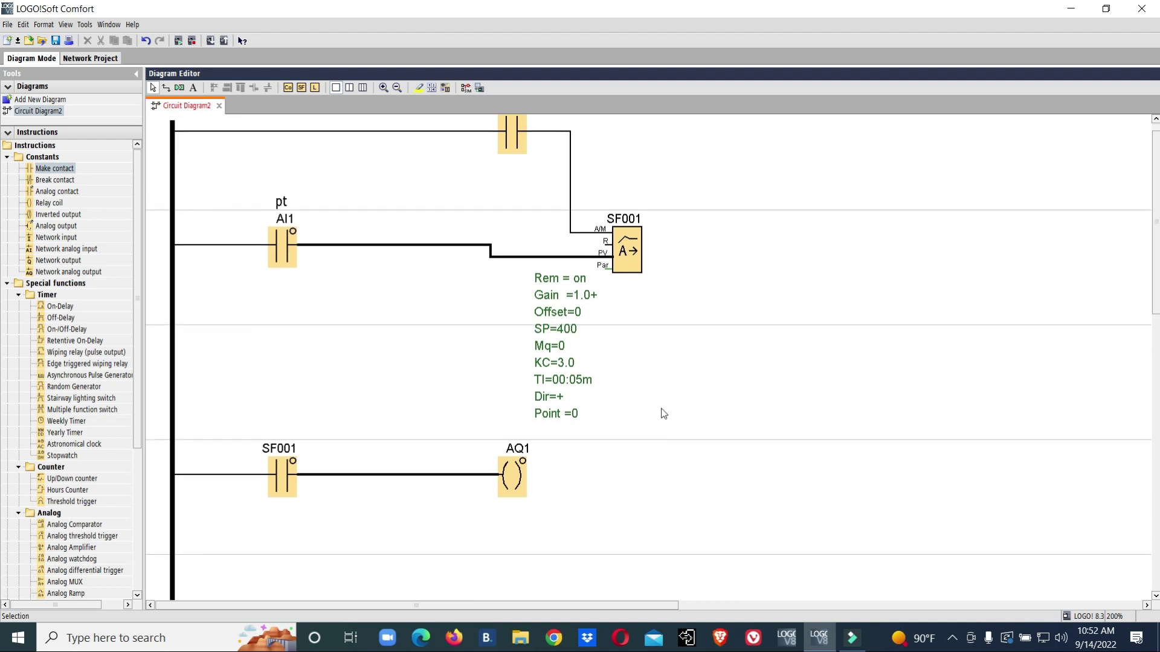
- Start simulation, move the PI trend view aside, and set simulated pressure AI1 to 0
click(467, 89)
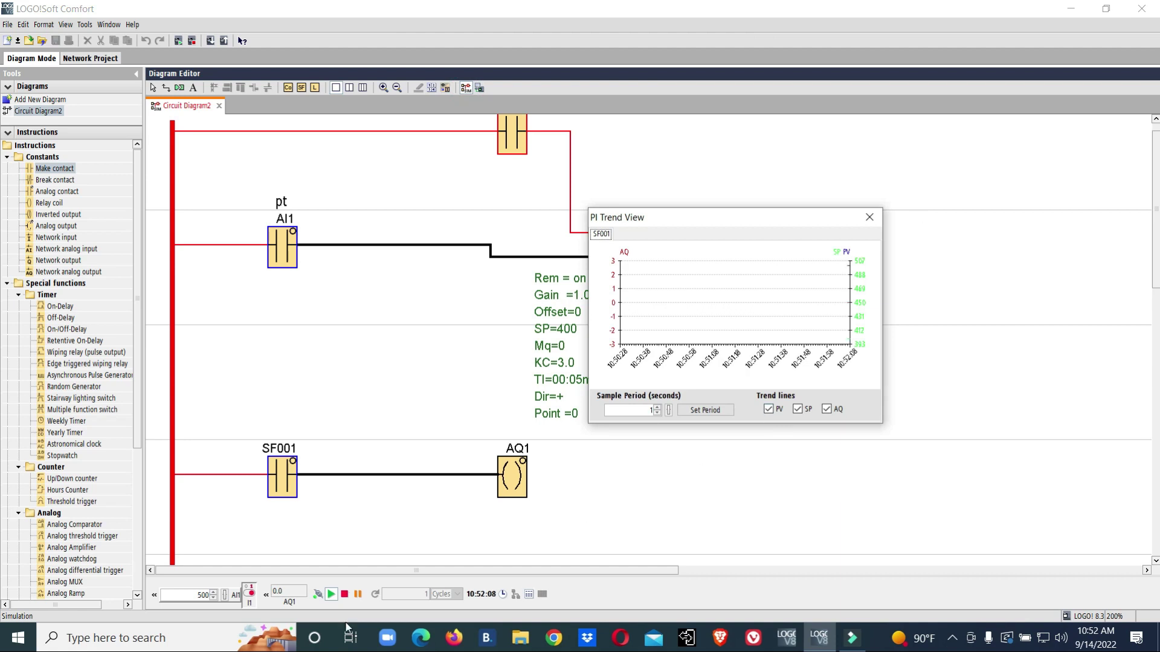
drag(679, 217, 751, 160)
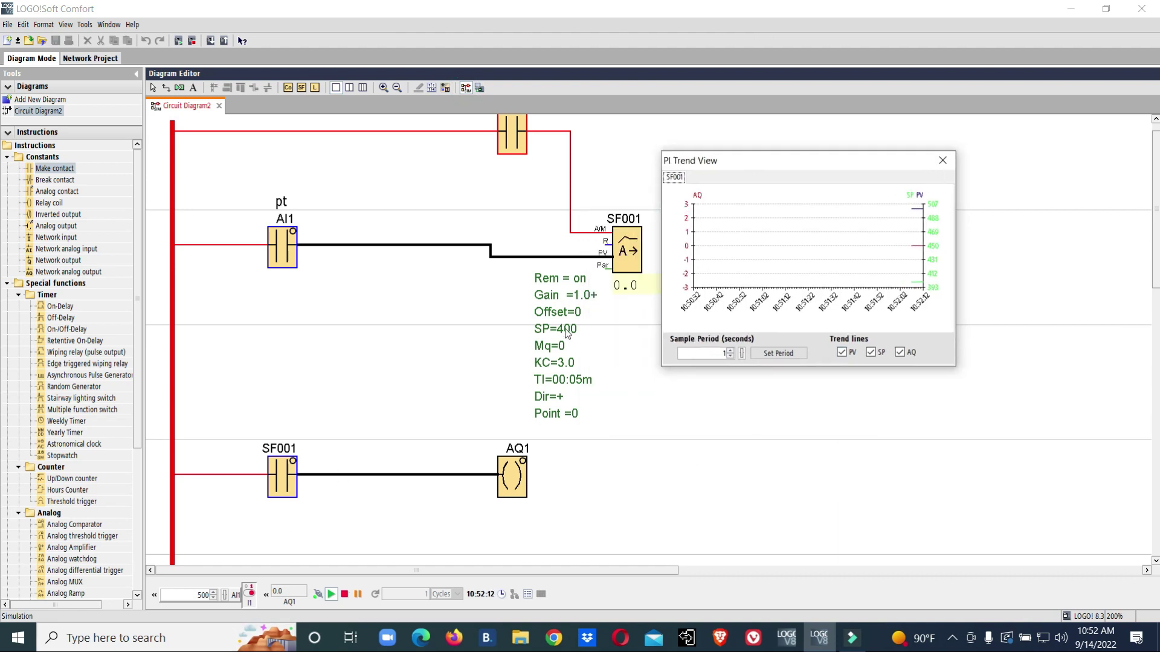
click(278, 594)
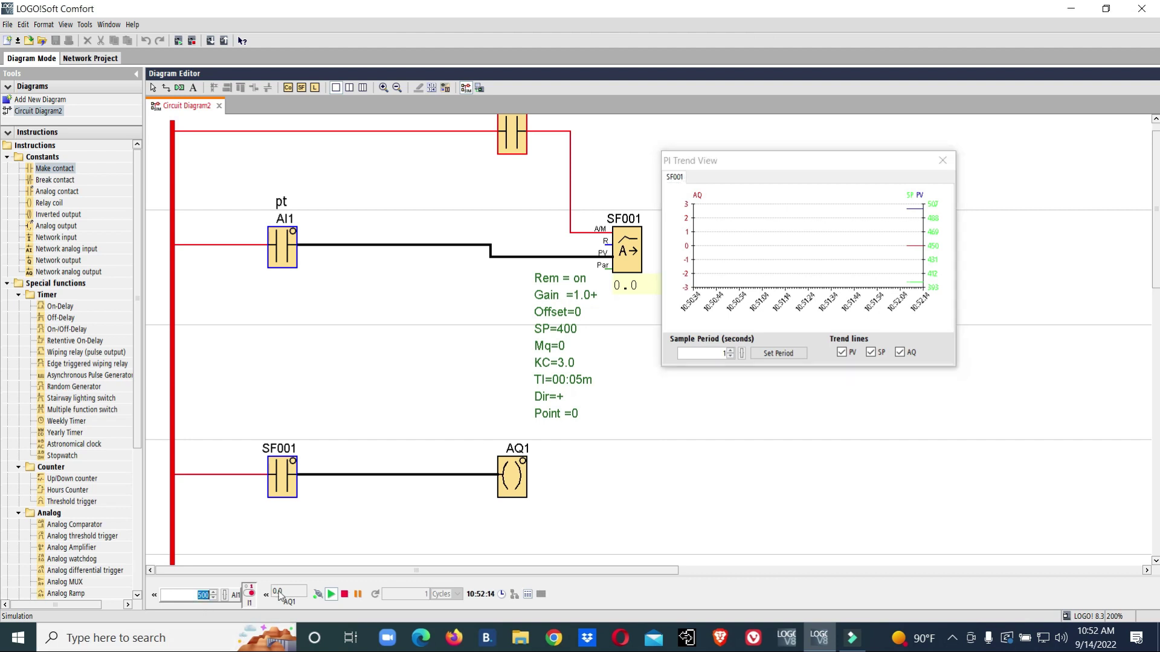
text(0)
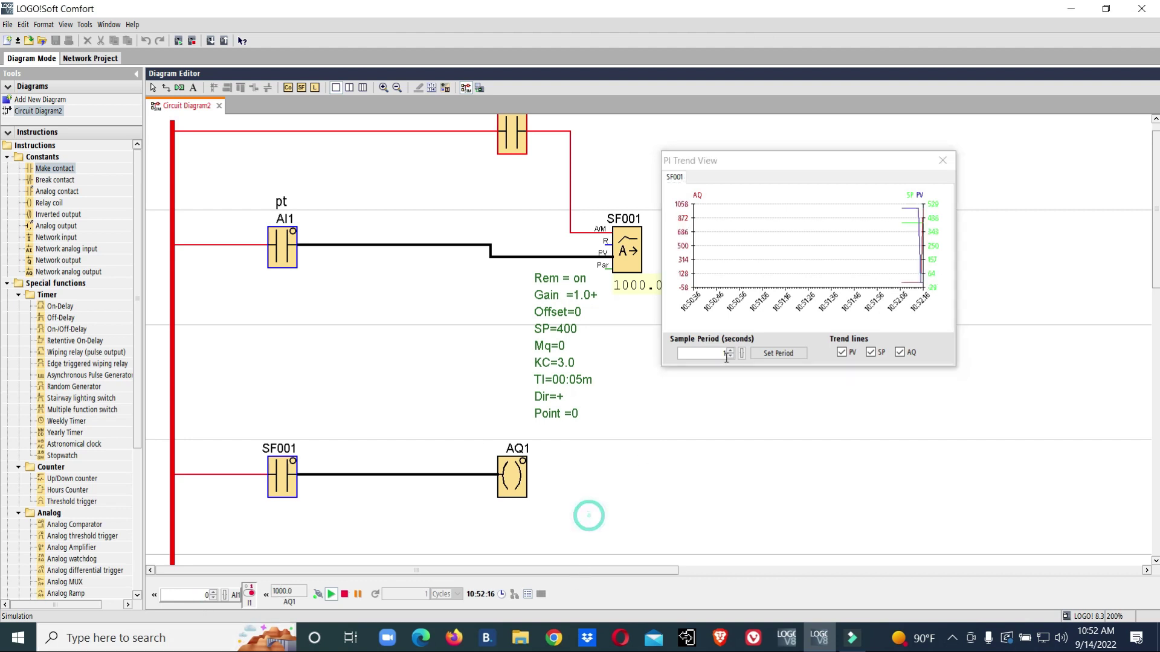
drag(746, 171, 779, 175)
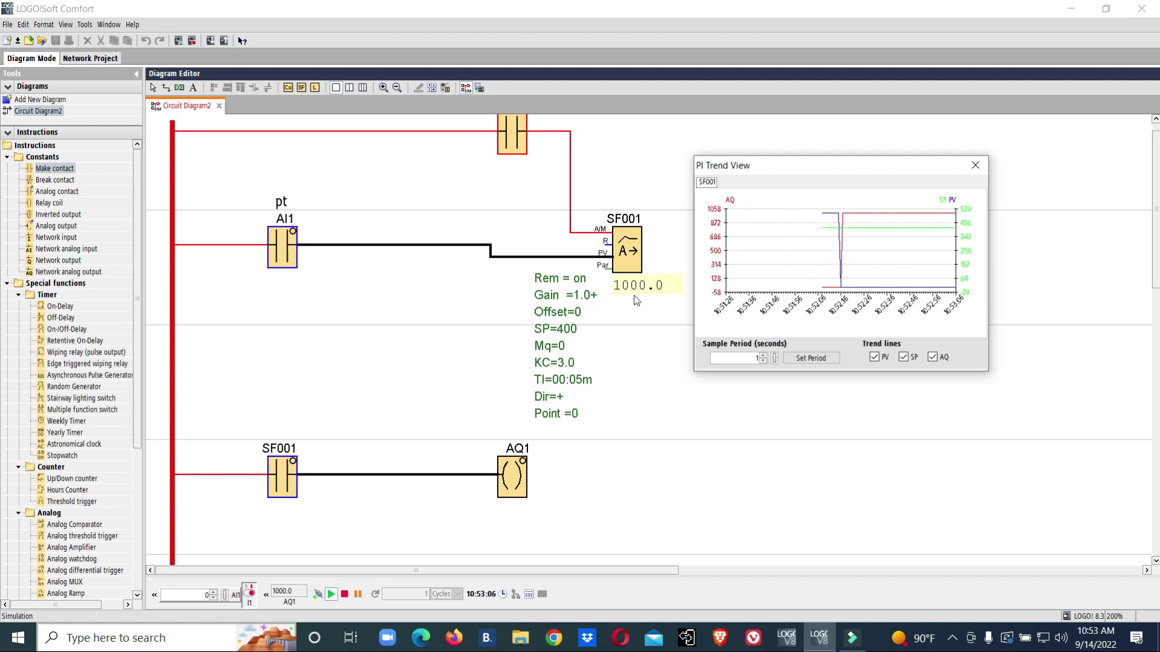
- Set the simulated AI1 pressure to 350, then adjust it around 400
click(204, 598)
text(3)
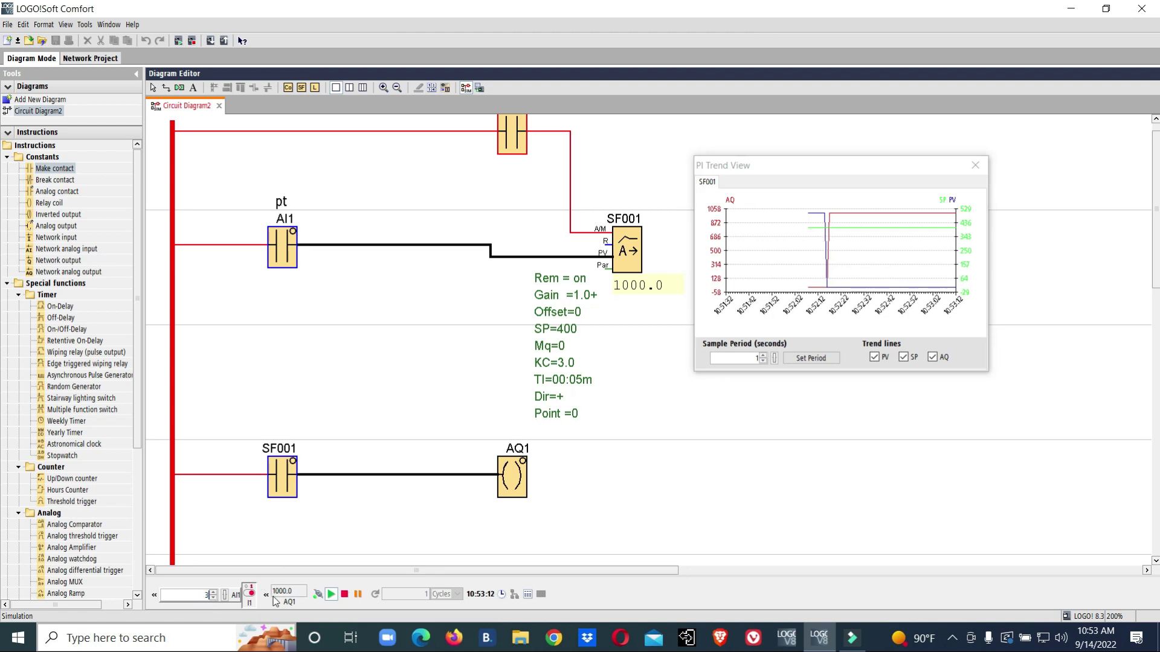
text(50)
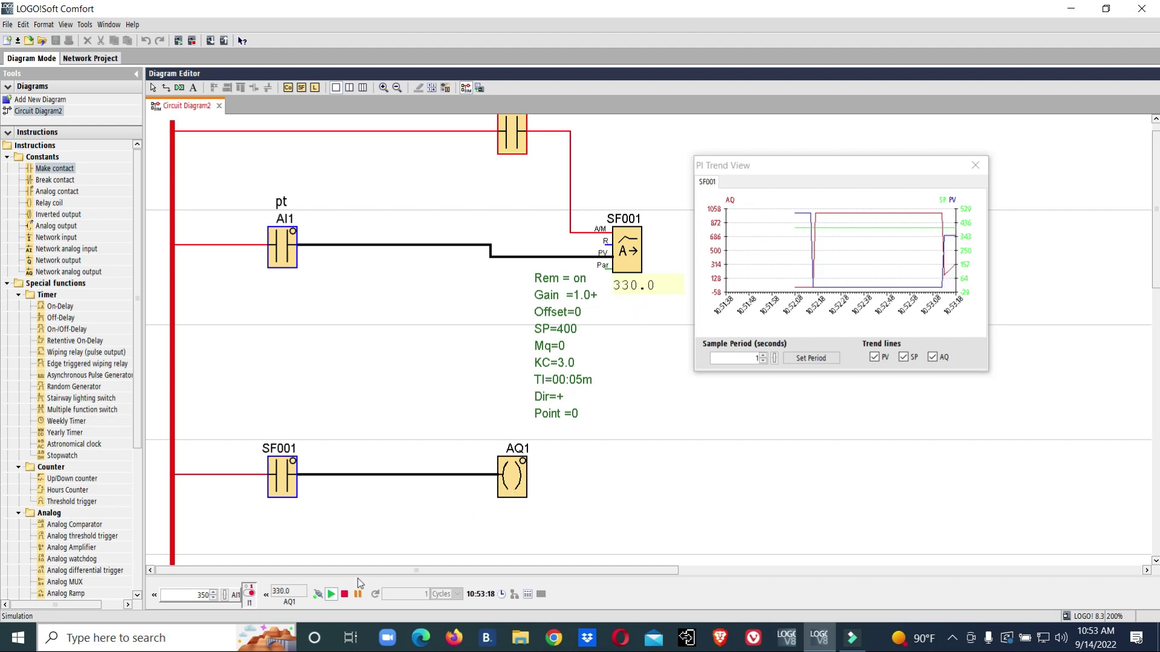
click(215, 592)
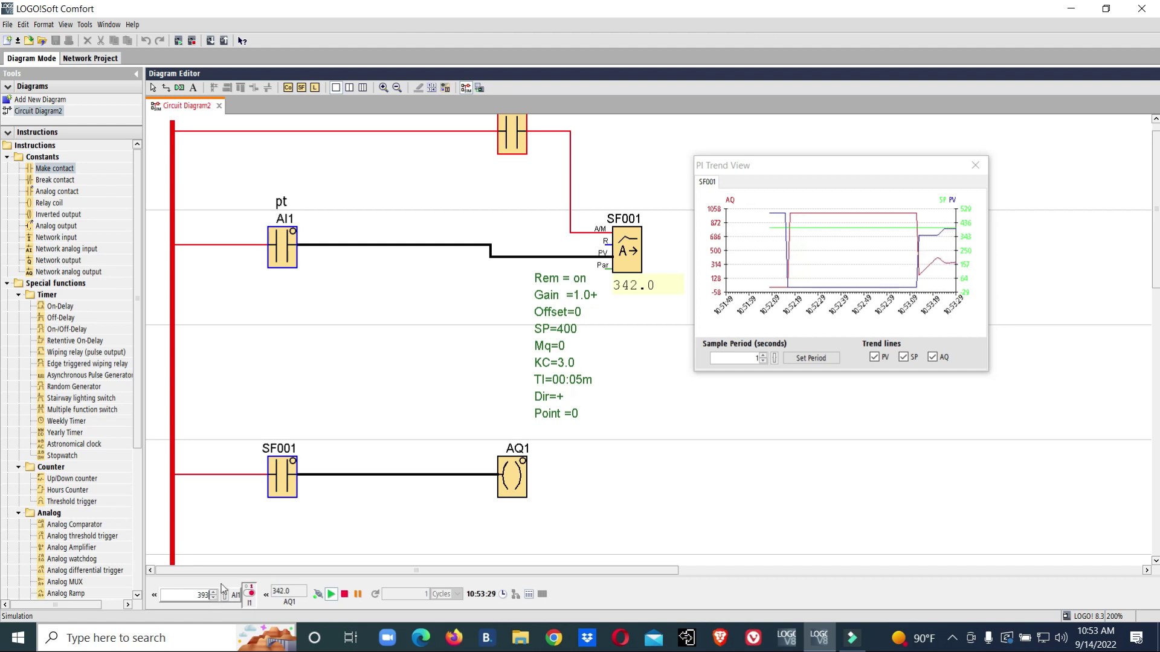
scroll(214, 597, up, 8)
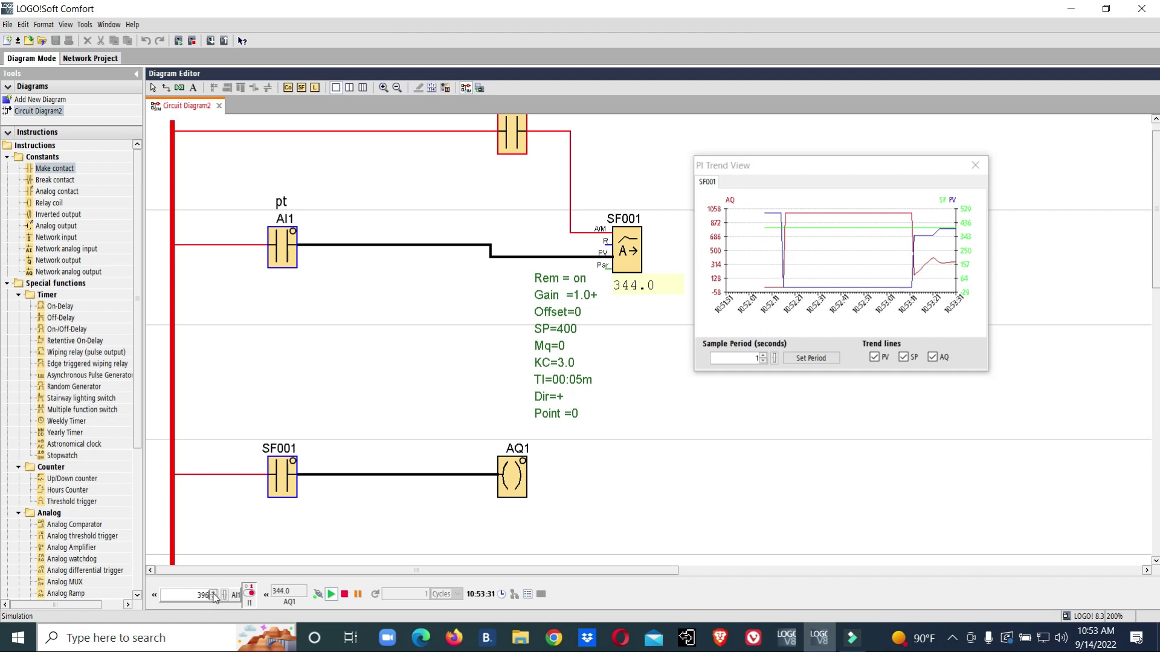
scroll(214, 596, up, 1)
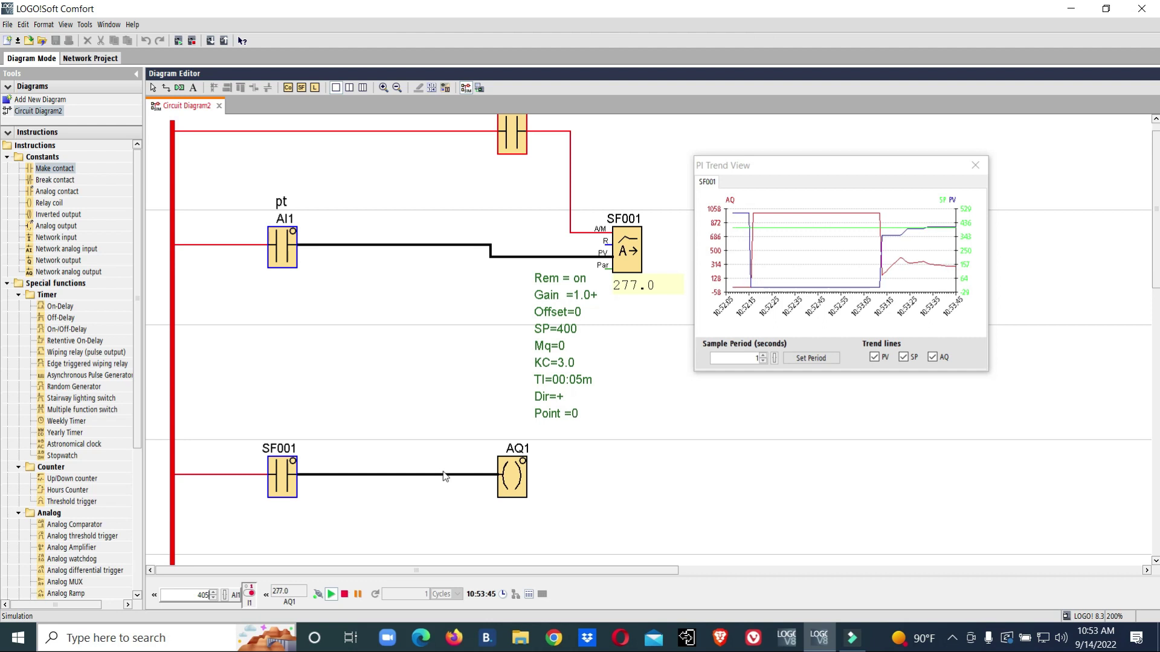
click(213, 598)
- Step the simulated AI1 pressure down to 373 and watch the output climb
click(213, 598)
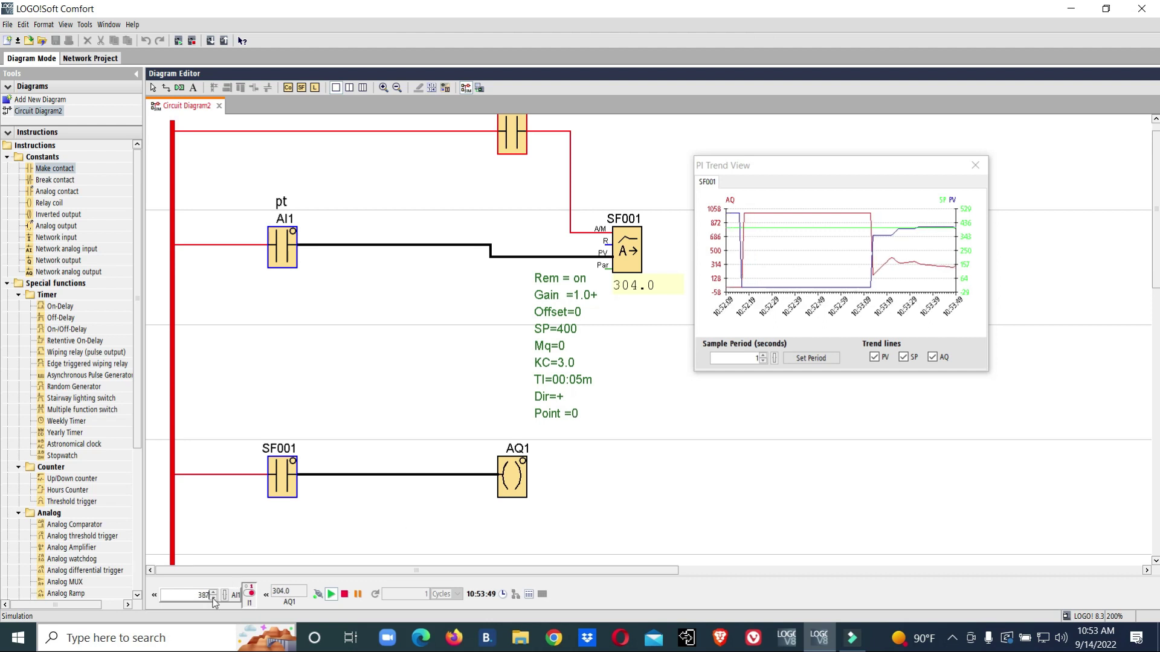
click(214, 598)
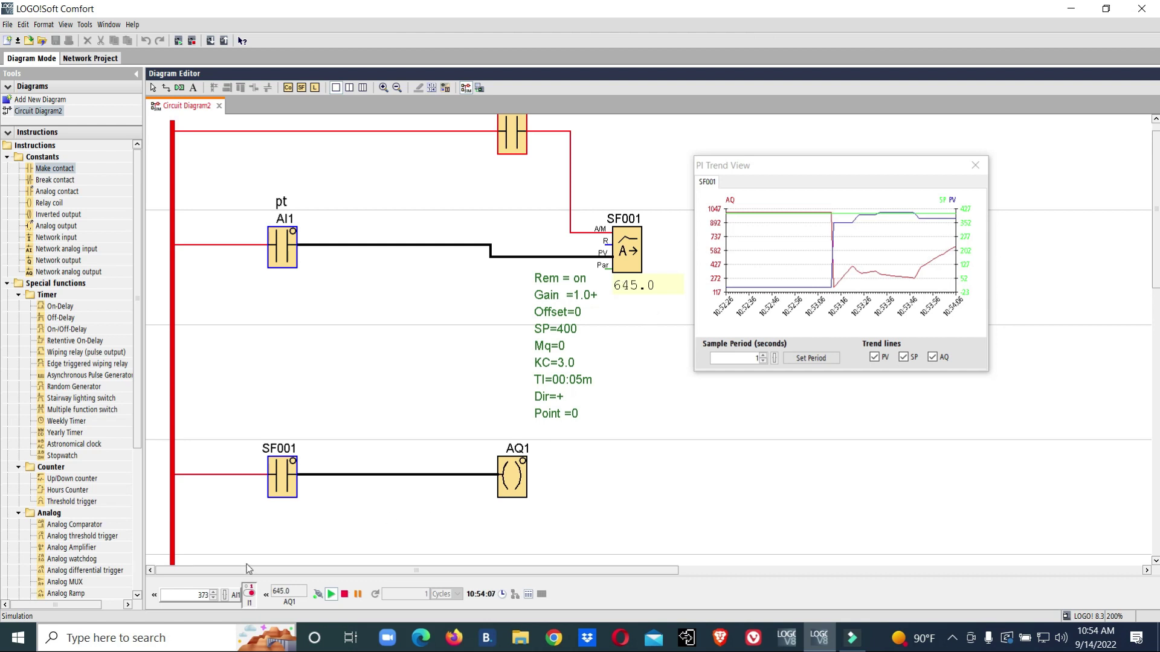
scroll(370, 574, up, 1)
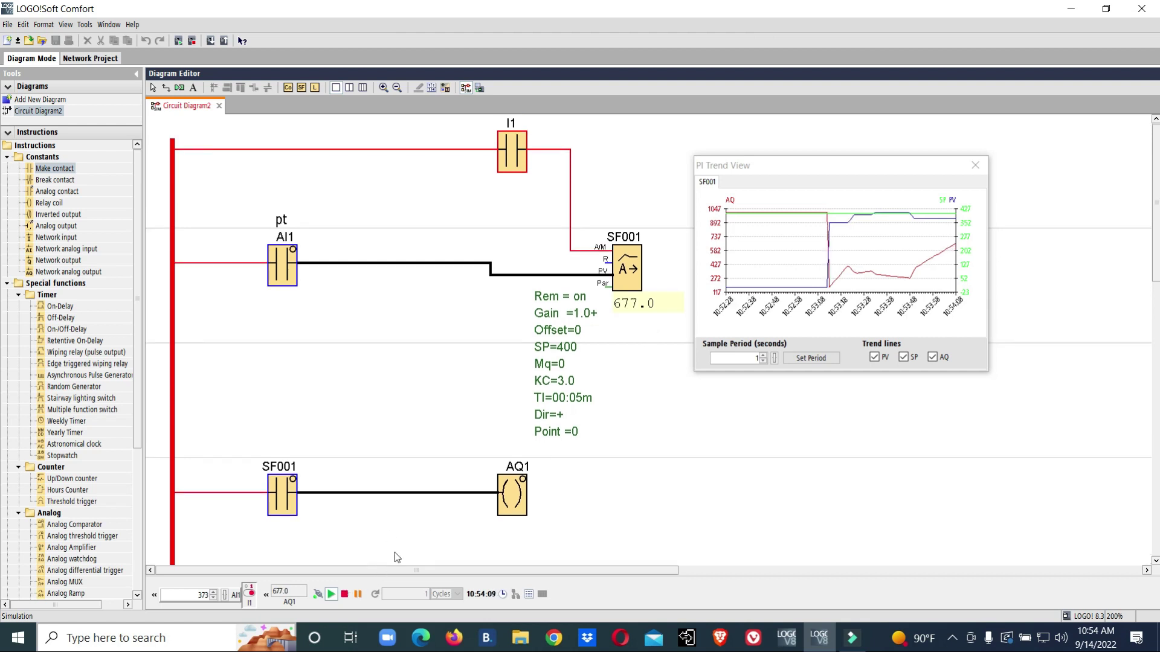